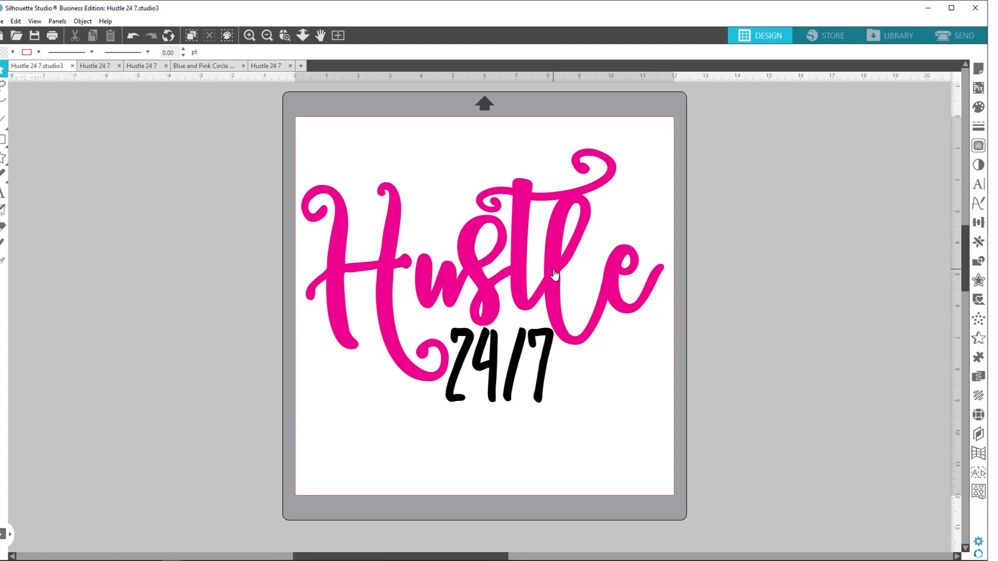
Ungroup the Hustle 24/7 design and move the pink Hustle word up the mat.
click(555, 274)
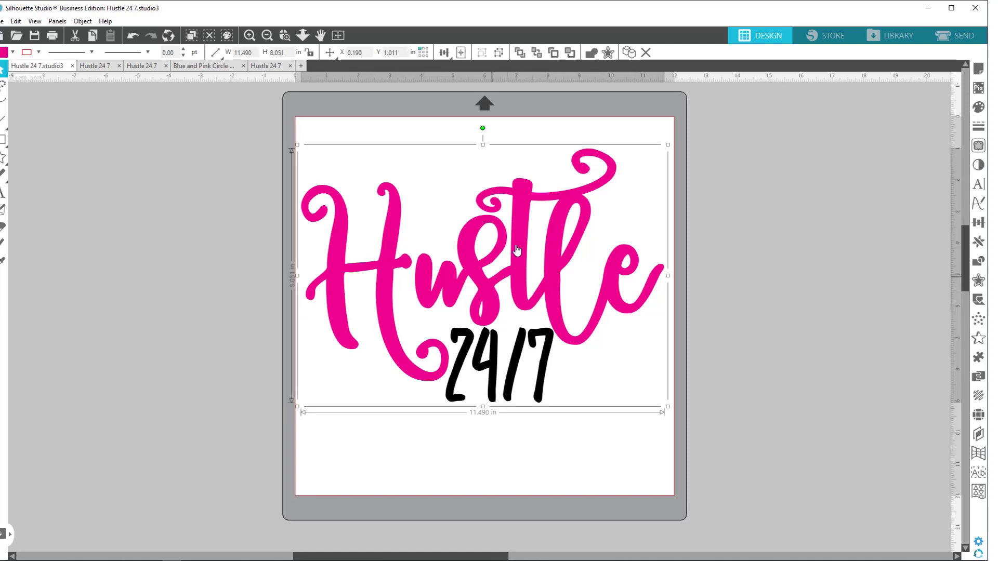
right_click(482, 330)
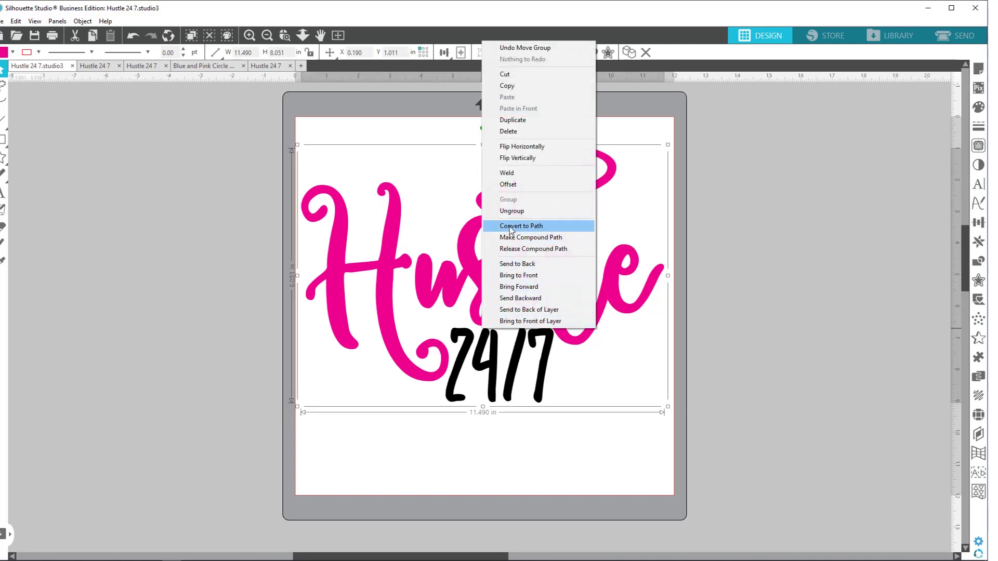
click(513, 210)
click(811, 313)
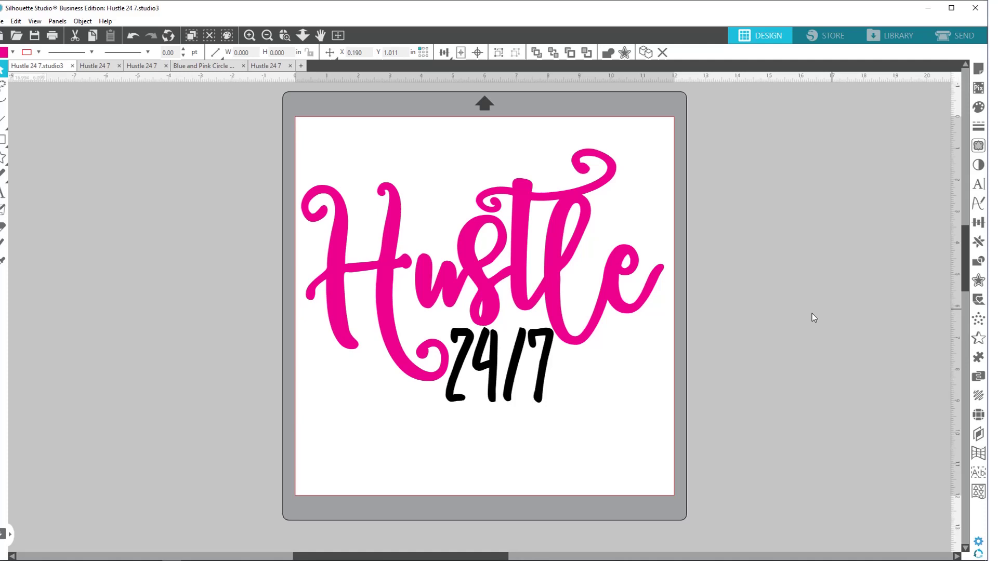
drag(553, 290, 548, 258)
Release the 24/7 compound path into characters, shifting the 2 to show it is separate.
drag(544, 357, 555, 355)
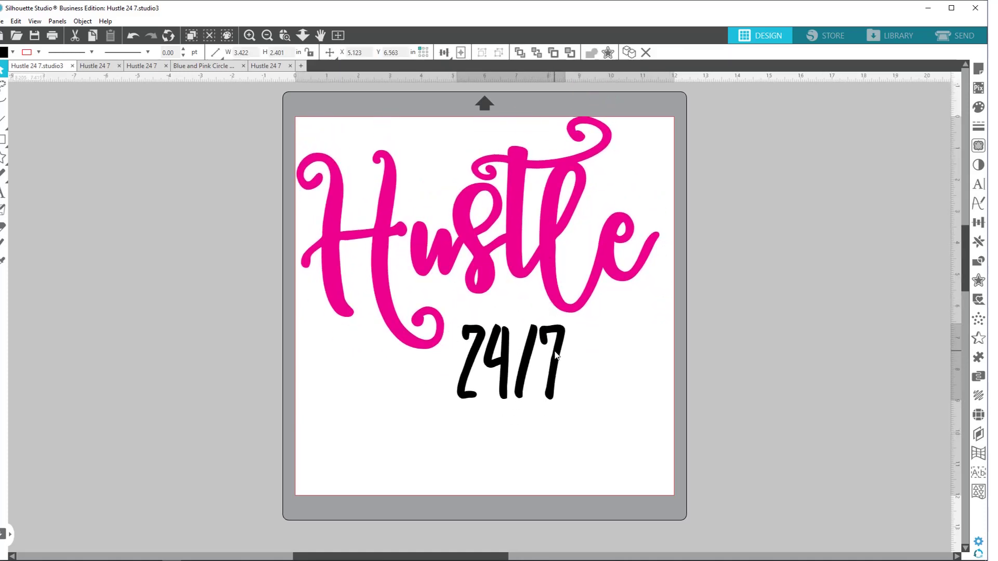
right_click(555, 355)
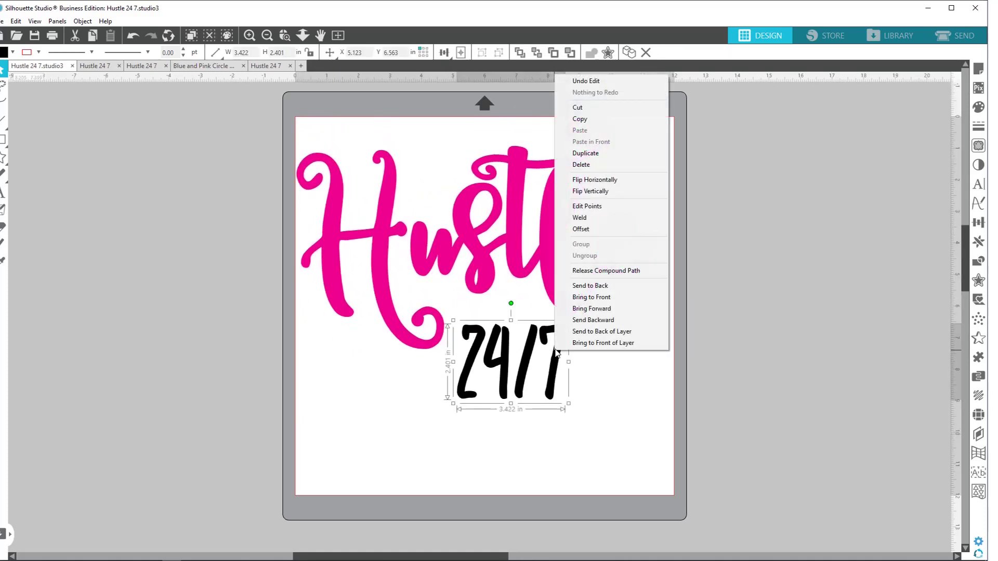
click(594, 270)
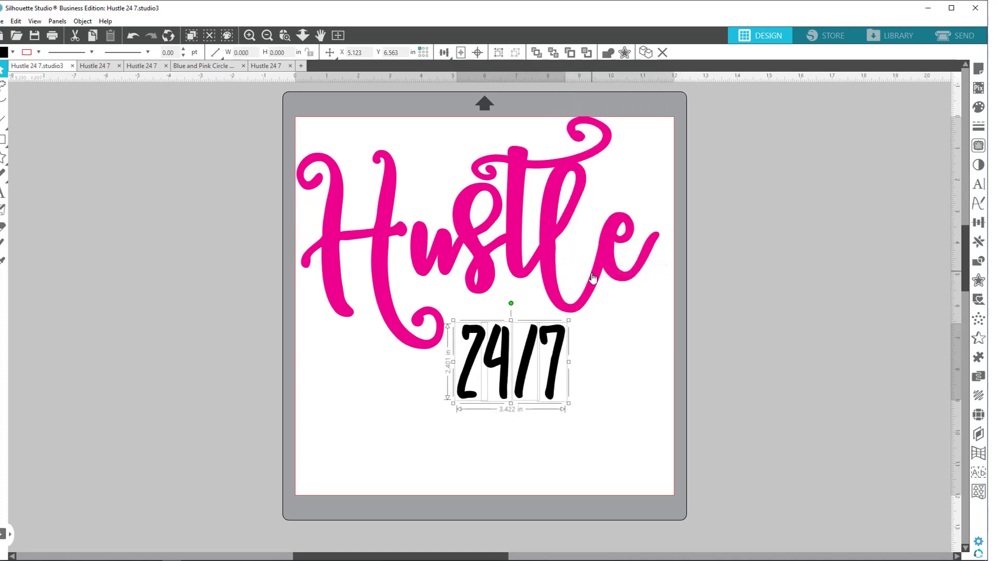
click(609, 379)
mouse_move(474, 366)
mouse_down()
mouse_move(446, 367)
mouse_move(478, 367)
mouse_up()
click(543, 402)
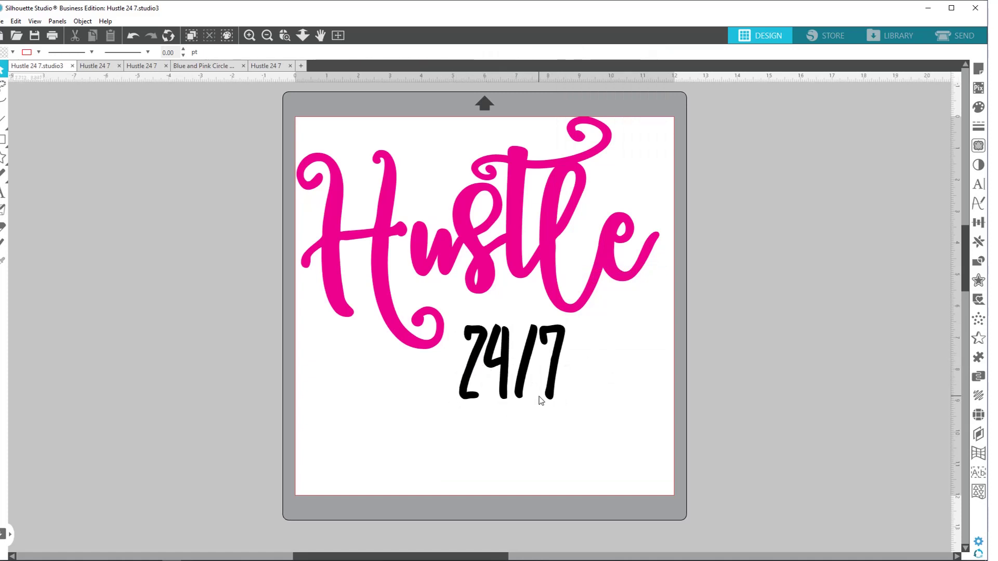
drag(593, 295, 597, 301)
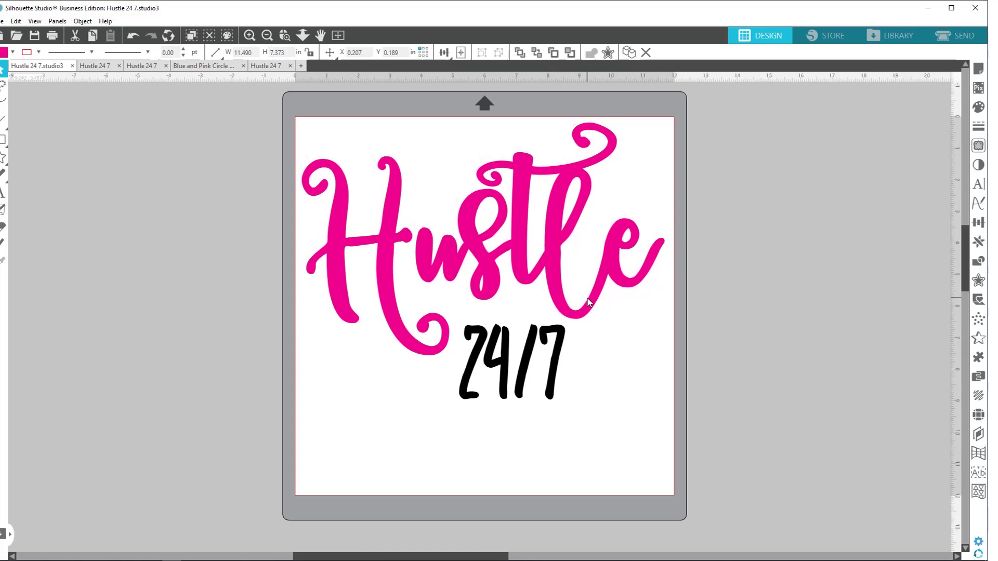
click(552, 301)
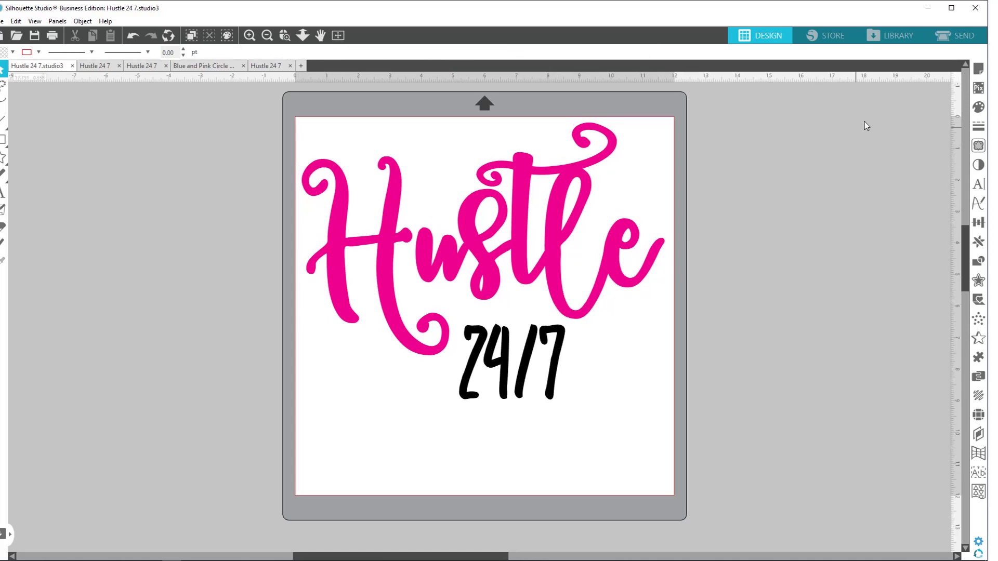
click(960, 37)
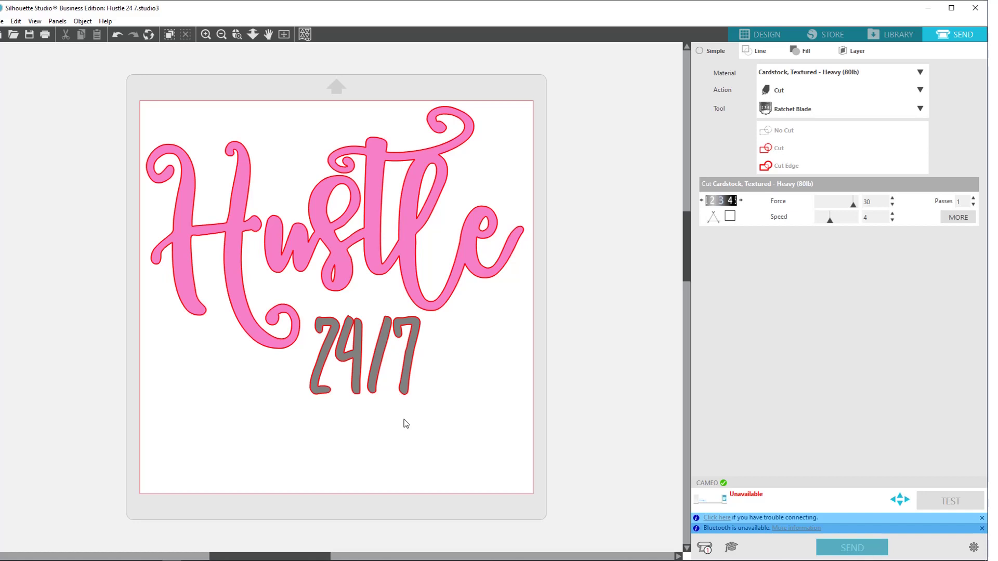
click(774, 30)
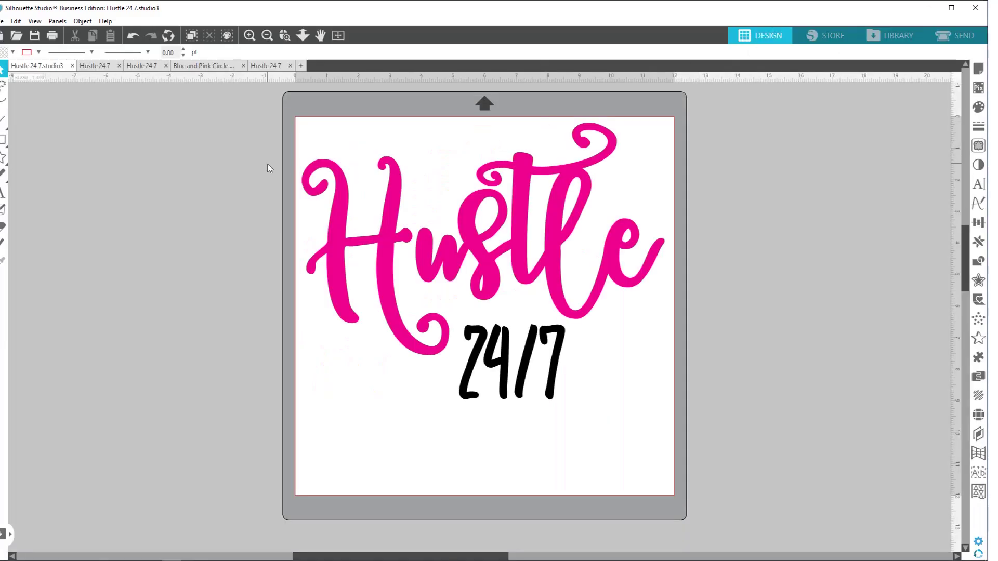
Open the third Hustle 24 7 document, reposition its image, and preview its cut lines.
click(139, 67)
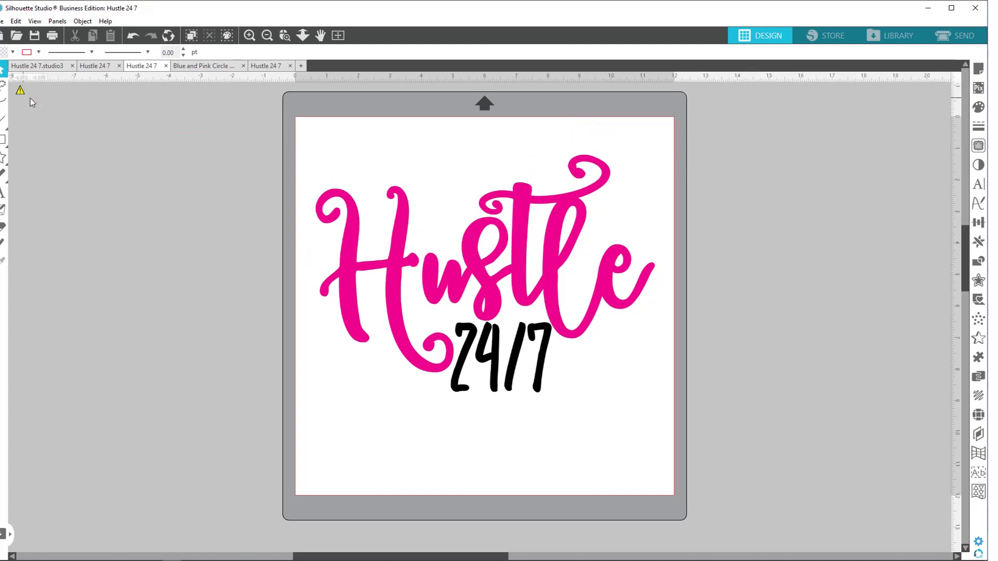
mouse_move(19, 93)
mouse_move(510, 255)
mouse_down()
mouse_move(92, 255)
mouse_move(538, 248)
mouse_move(526, 242)
mouse_move(521, 267)
mouse_up()
click(955, 35)
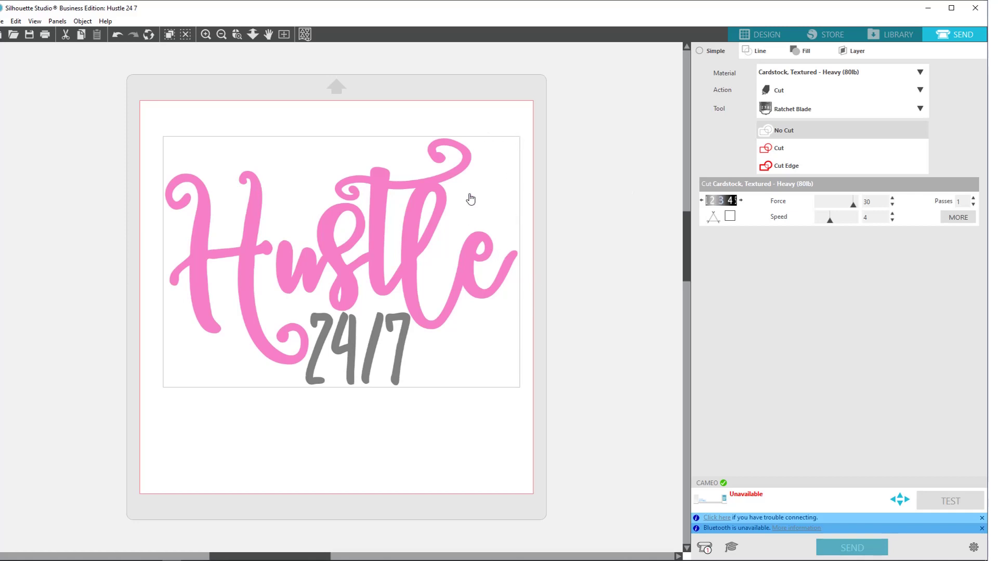
click(747, 33)
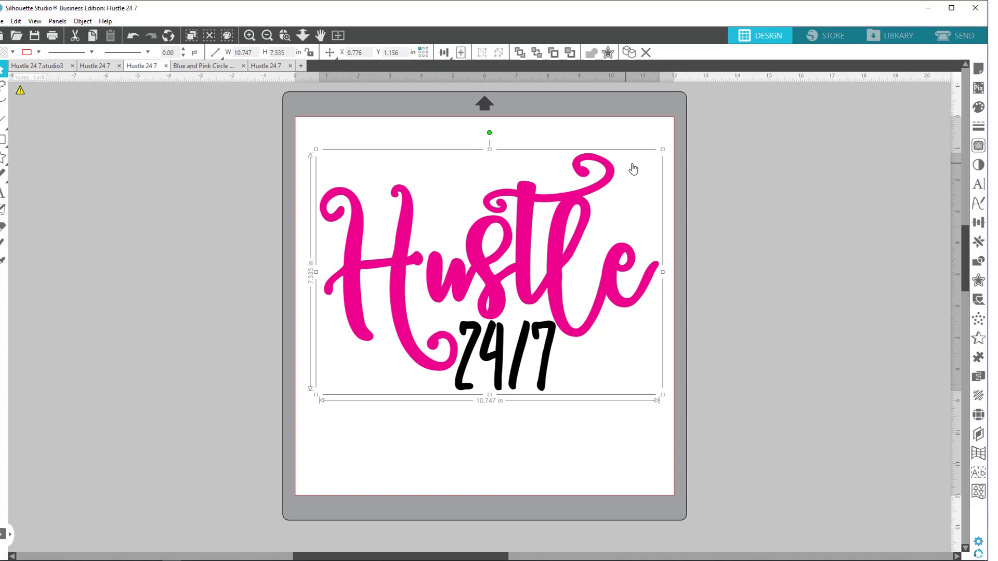
Trace a marked area around the Hustle 24/7 image, then move the original image off the mat to the right.
click(979, 146)
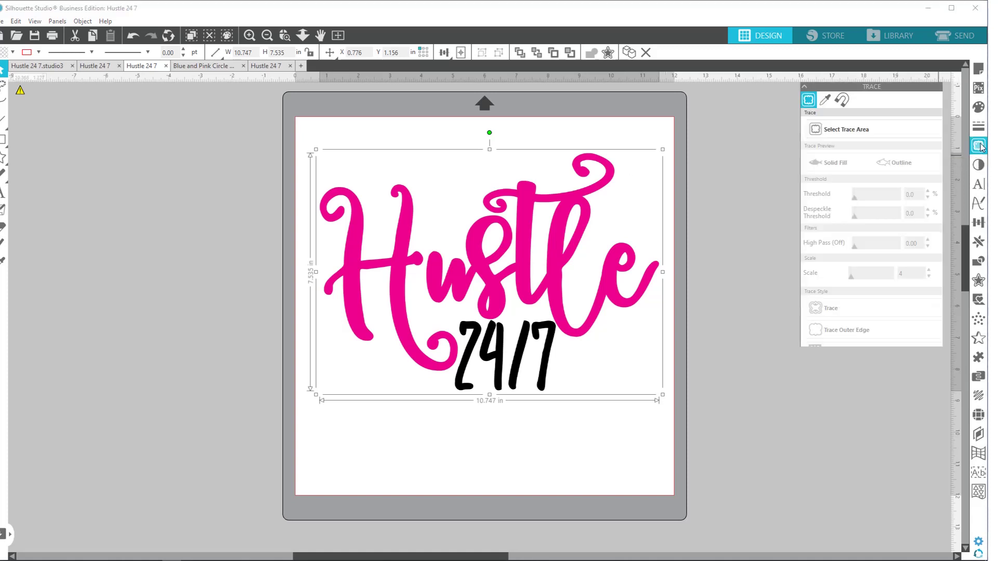
click(819, 130)
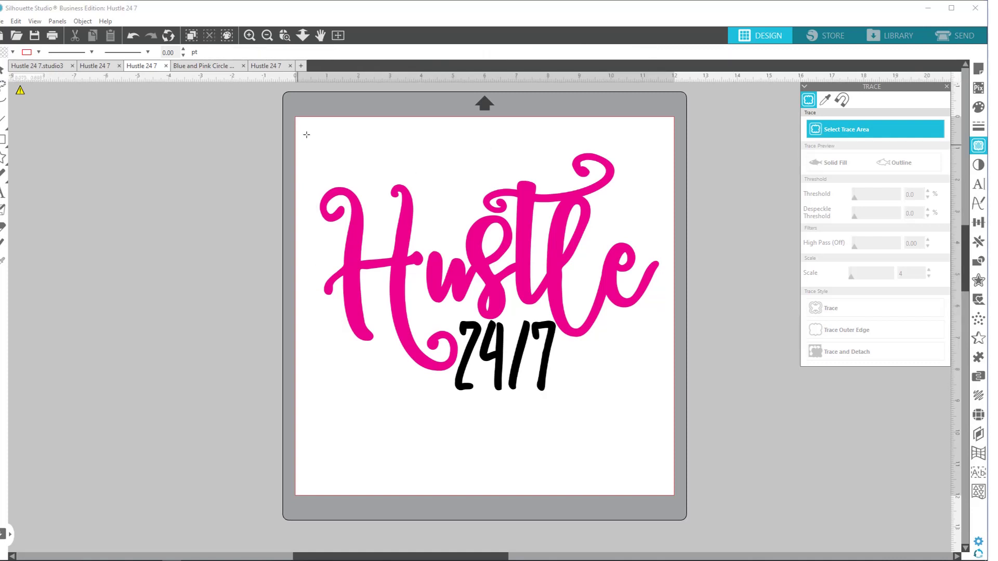
mouse_move(306, 135)
mouse_down()
mouse_move(394, 362)
mouse_move(584, 419)
mouse_move(671, 422)
mouse_move(670, 385)
mouse_move(667, 401)
mouse_up()
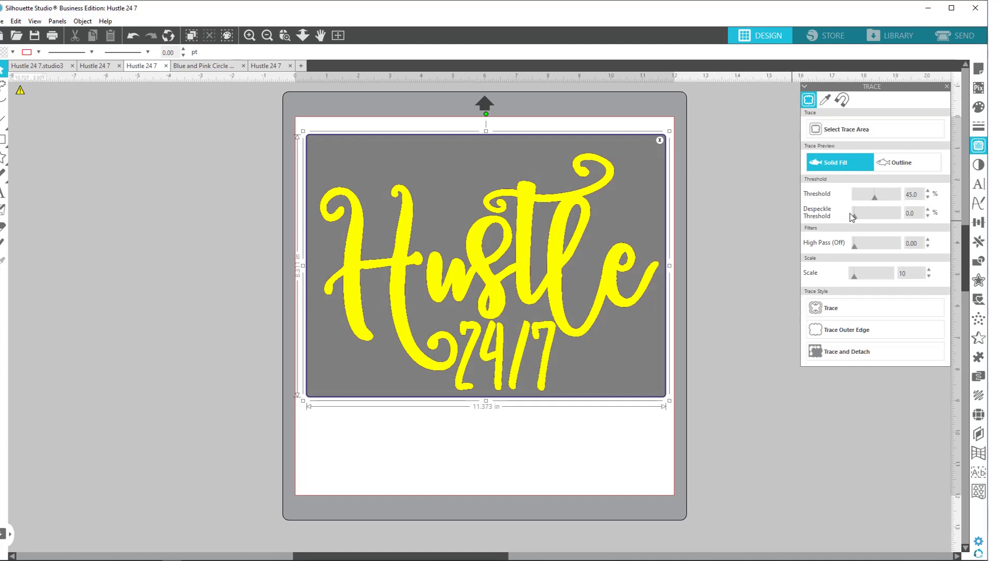
click(842, 312)
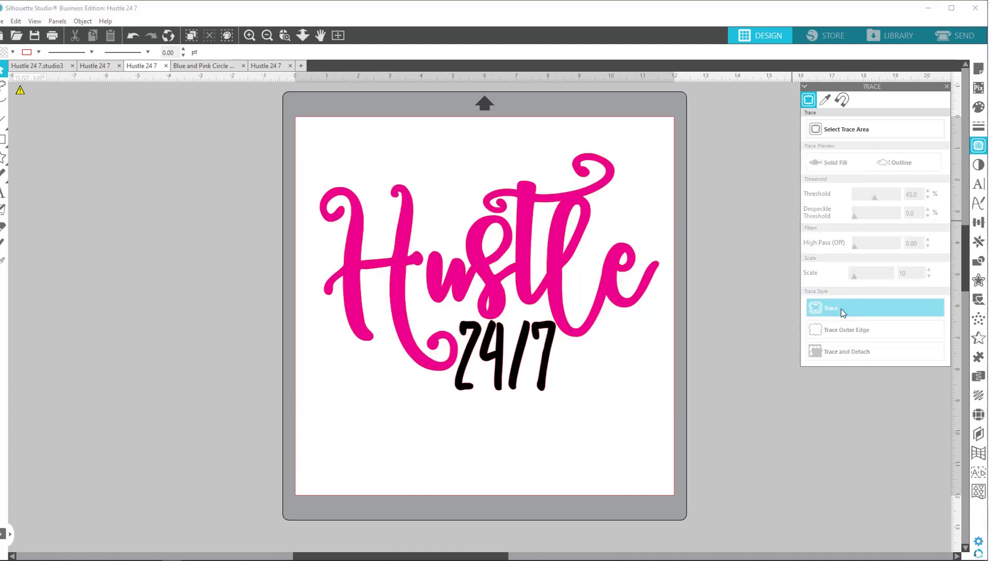
click(947, 89)
mouse_move(564, 253)
mouse_down()
mouse_move(761, 267)
mouse_move(850, 286)
mouse_move(886, 260)
mouse_move(938, 162)
mouse_up()
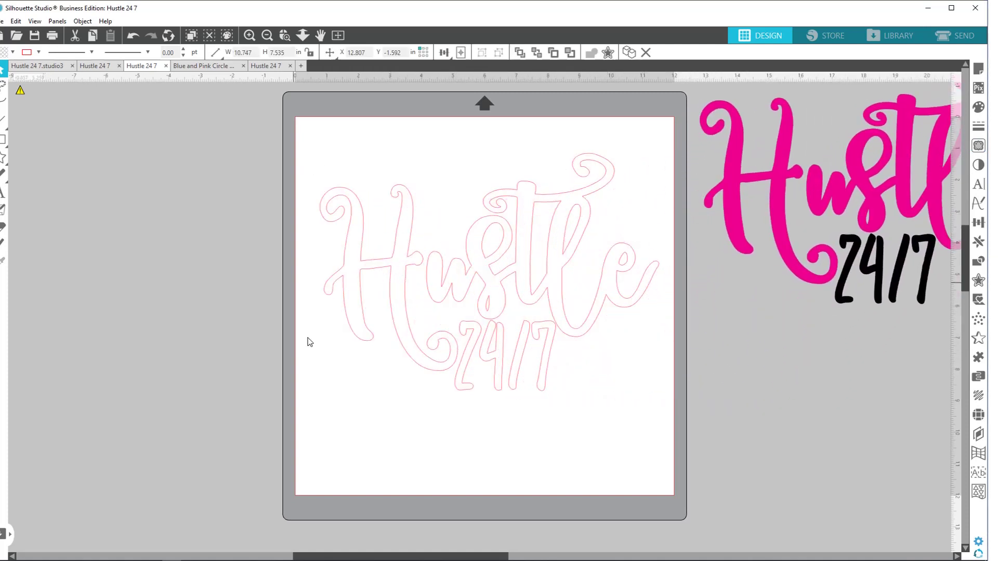
Reposition the traced Hustle 24/7 outline and fill it purple.
click(547, 358)
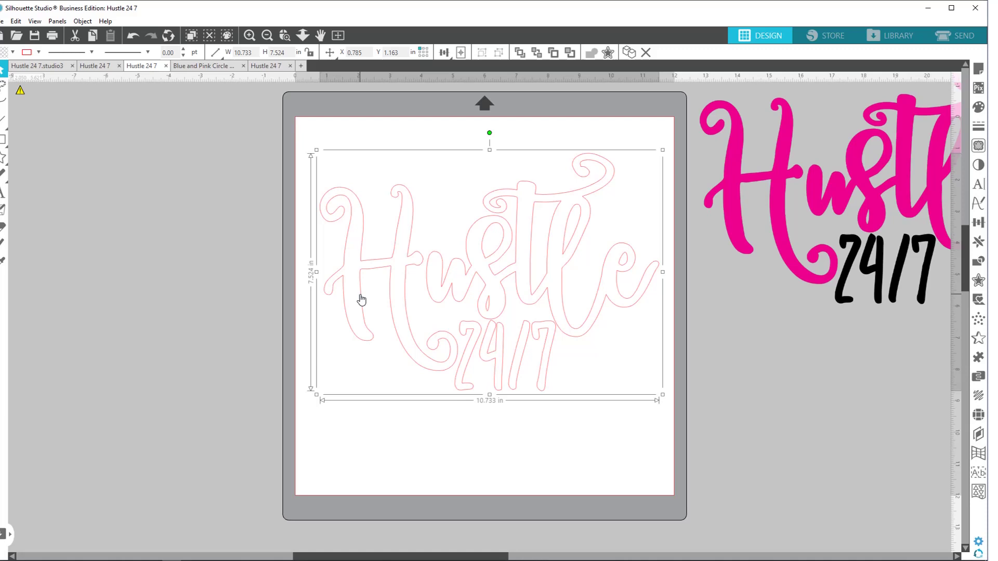
mouse_move(361, 296)
mouse_down()
mouse_move(71, 283)
mouse_move(350, 292)
mouse_move(360, 300)
mouse_up()
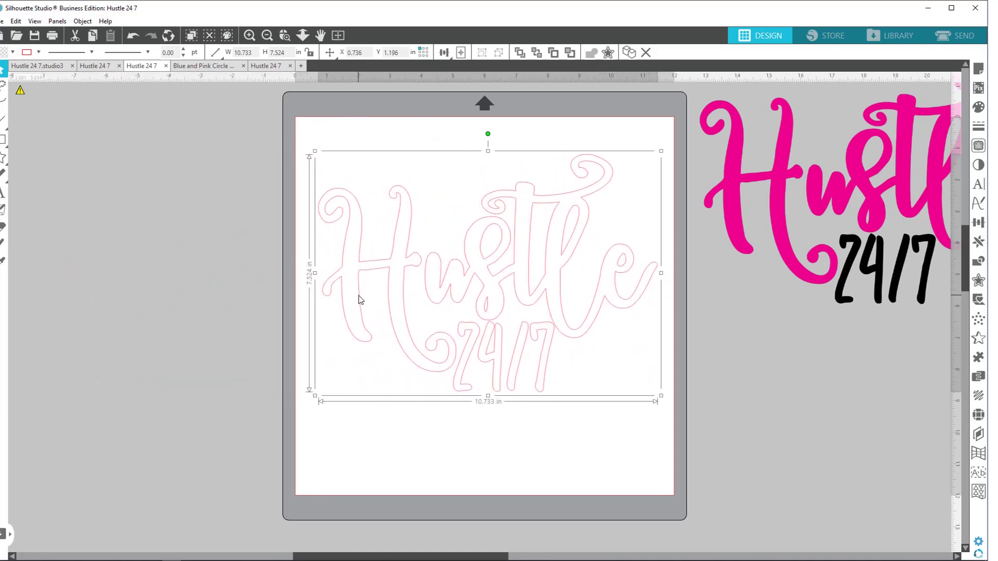
click(11, 52)
click(2, 72)
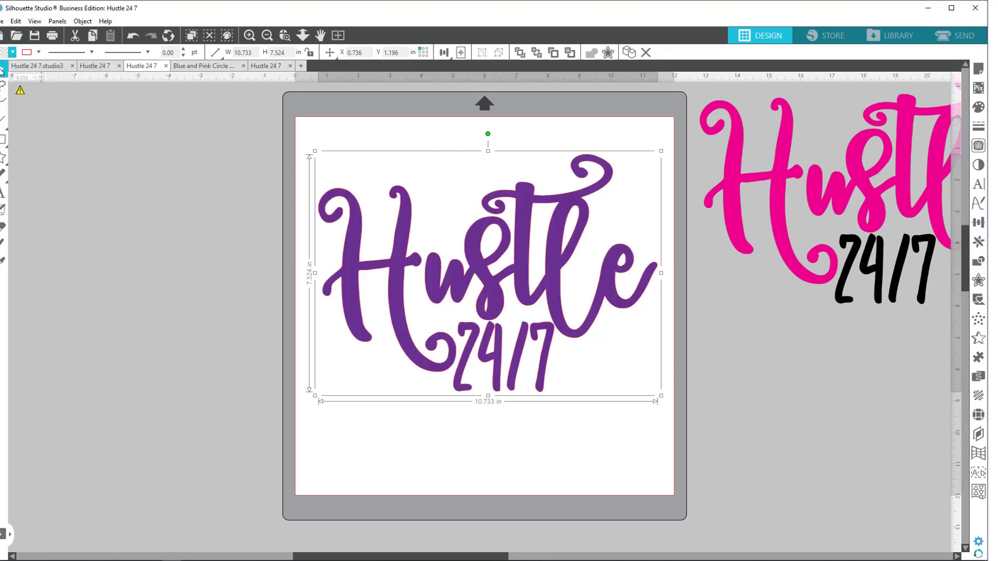
Release the purple design's compound path, then rejoin its pieces with Make Compound Path.
click(144, 333)
right_click(486, 347)
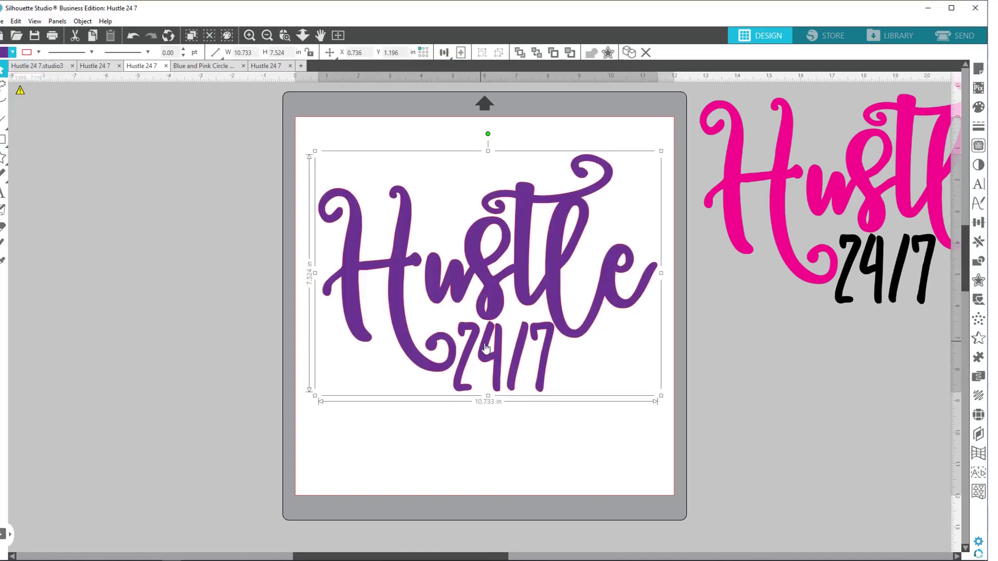
click(530, 264)
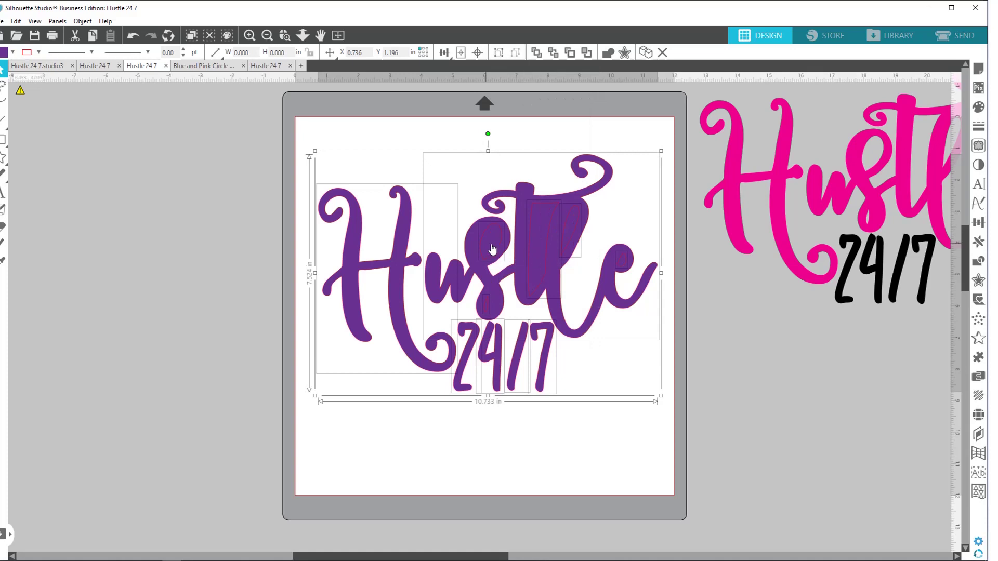
right_click(514, 256)
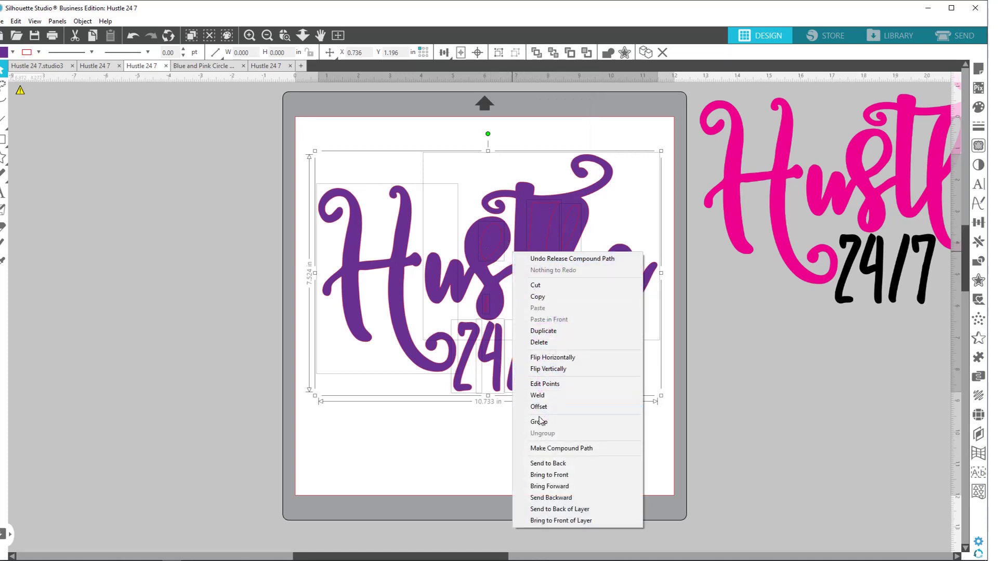
click(549, 454)
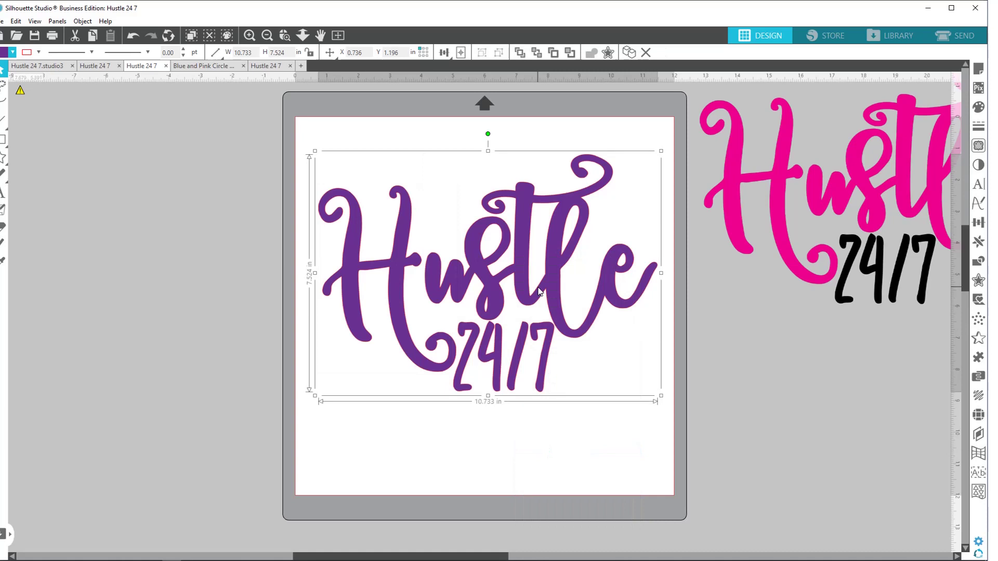
right_click(523, 296)
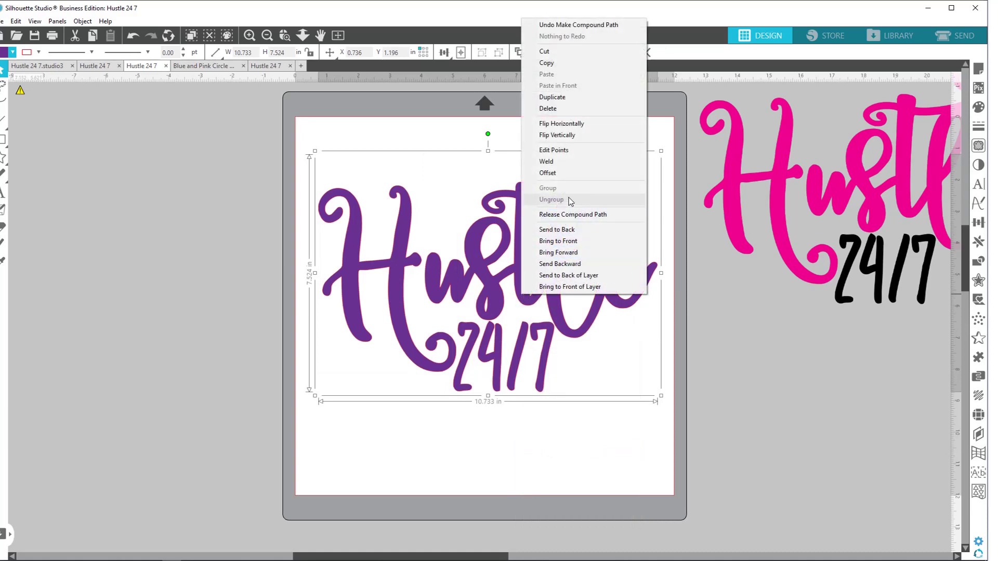
click(740, 367)
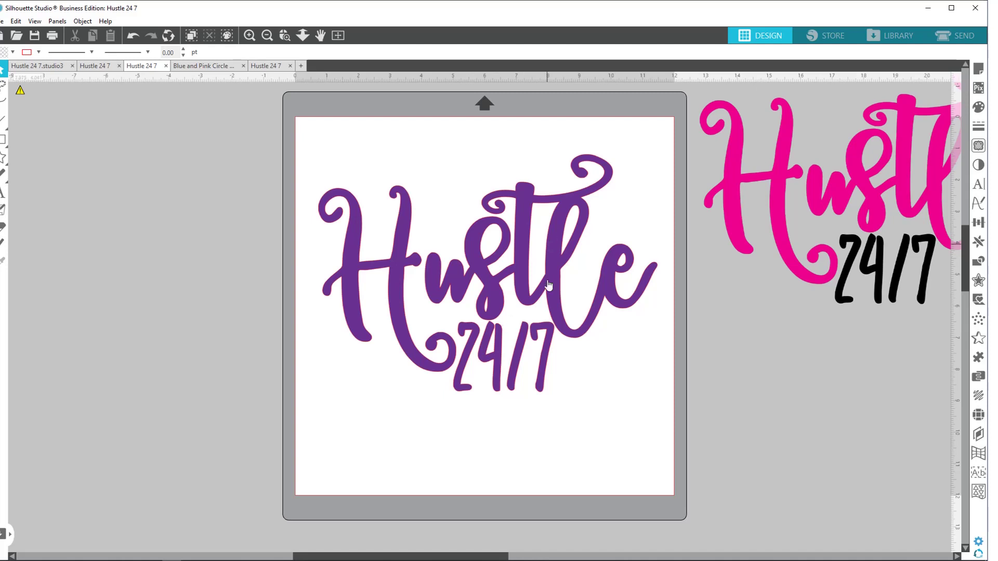
Preview the purple design's cut lines, then switch to the second Hustle 24 7 document.
click(952, 35)
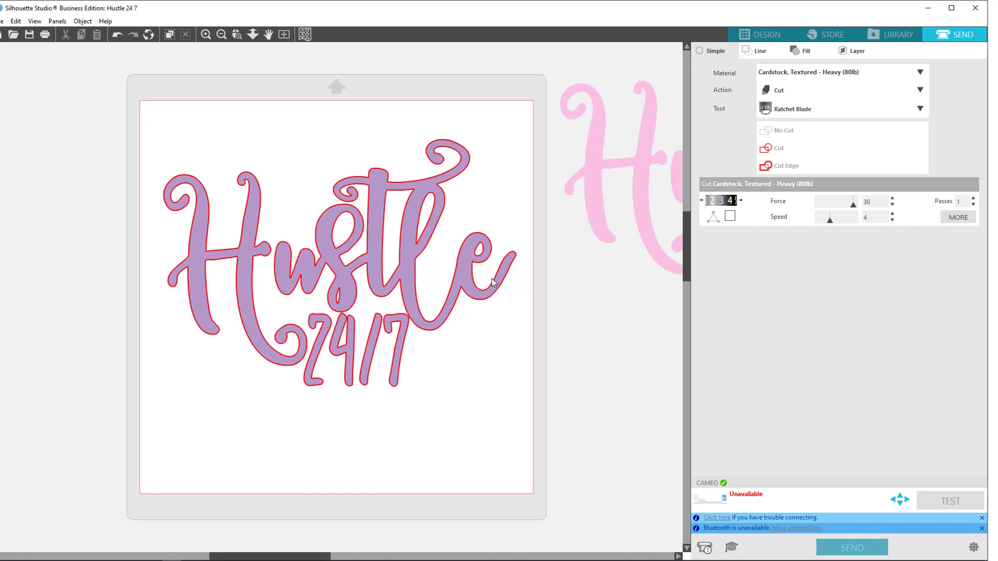
click(760, 35)
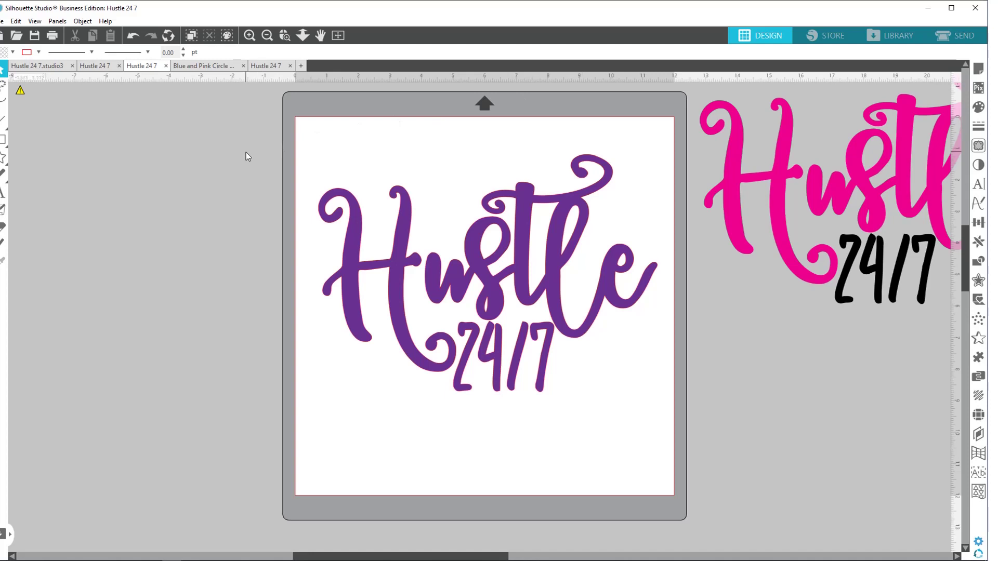
click(104, 68)
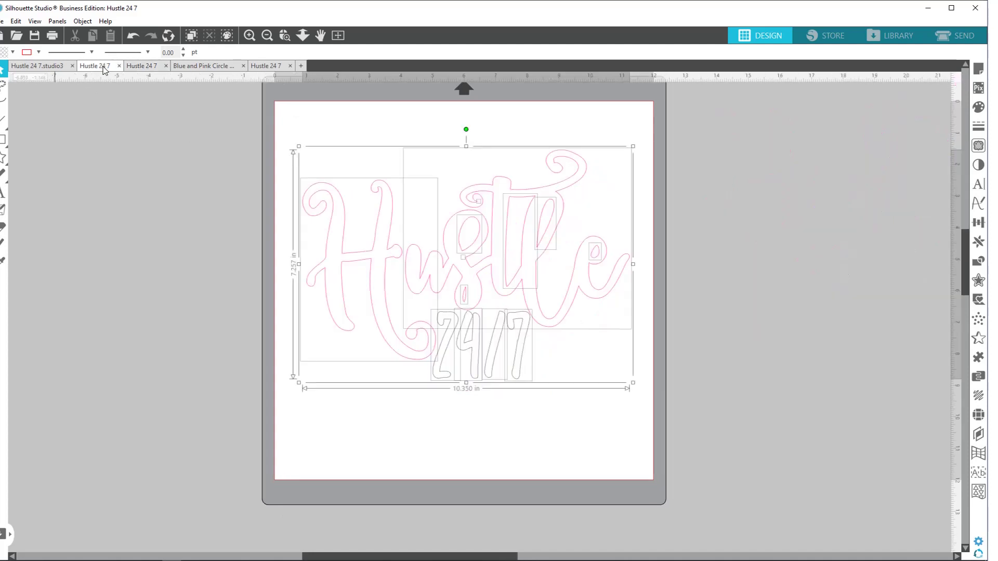
click(138, 188)
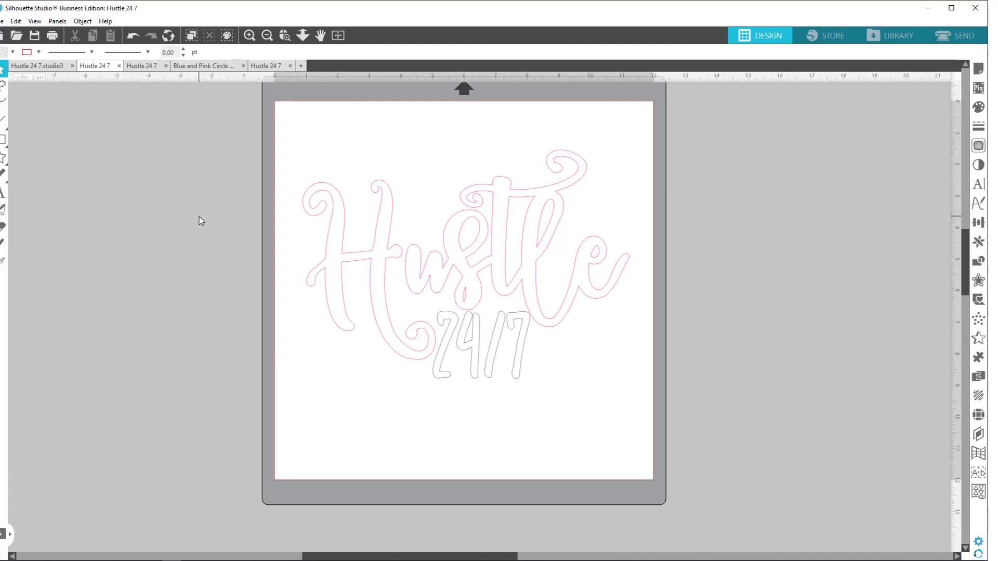
click(350, 254)
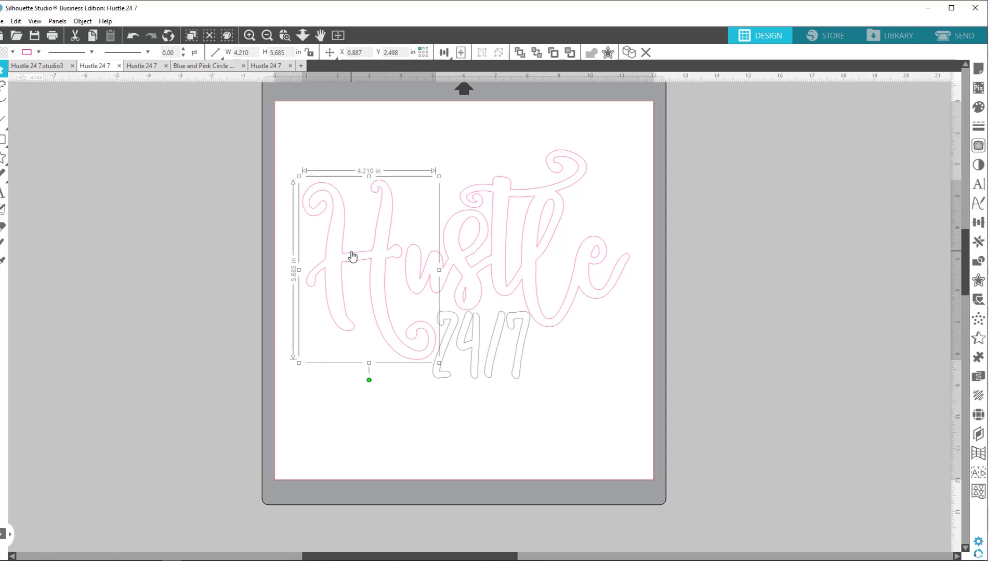
click(420, 267)
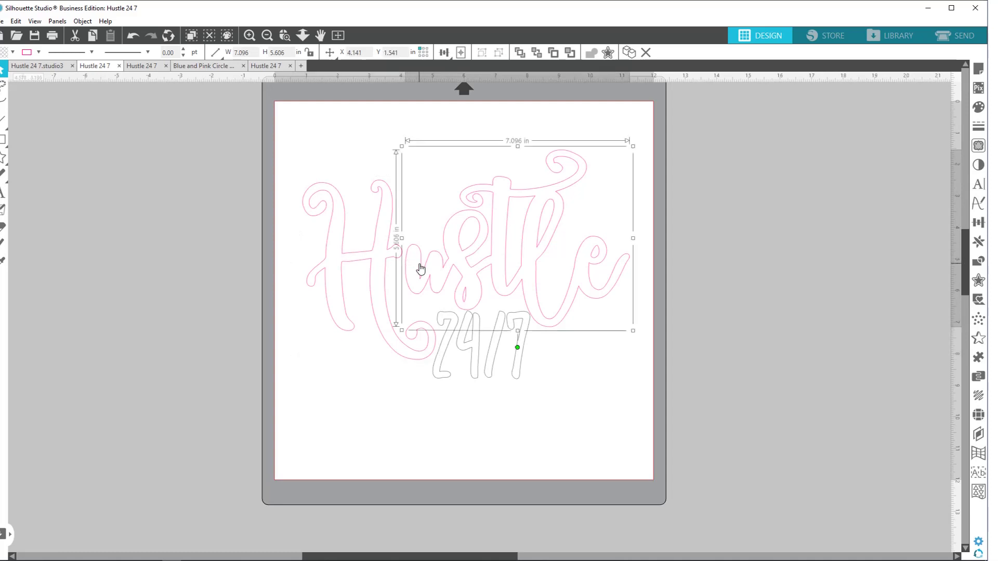
click(474, 244)
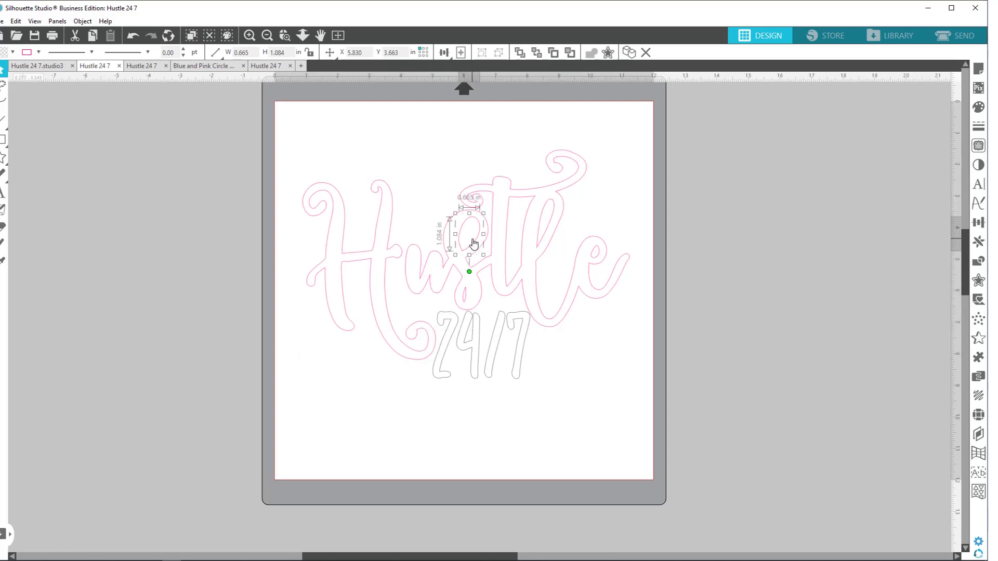
click(548, 229)
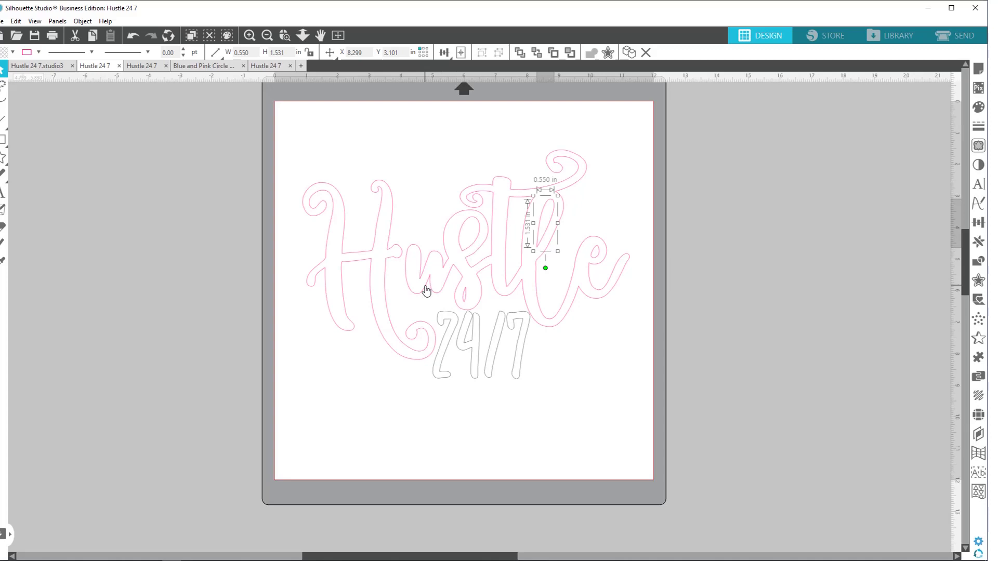
key(ctrl+a)
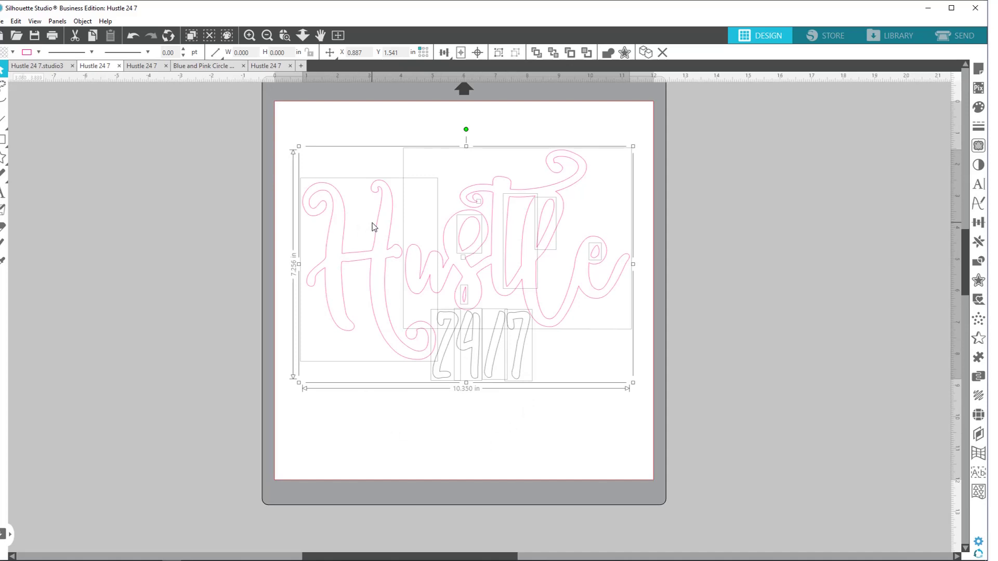
Merge the Hustle outline letters into one compound path, leaving the 24/7 digits out.
key(i)
key(v)
shift+click(519, 350)
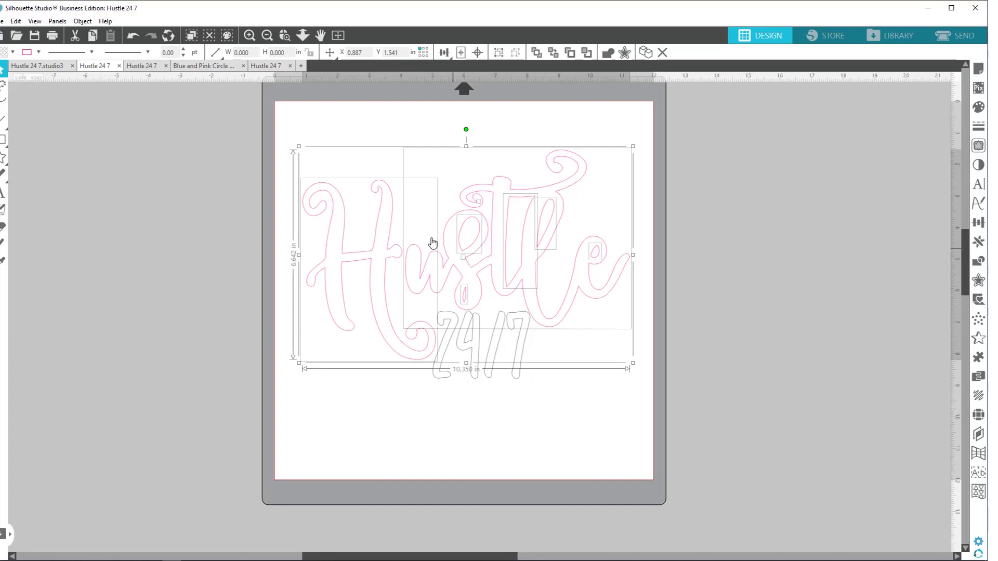
right_click(469, 259)
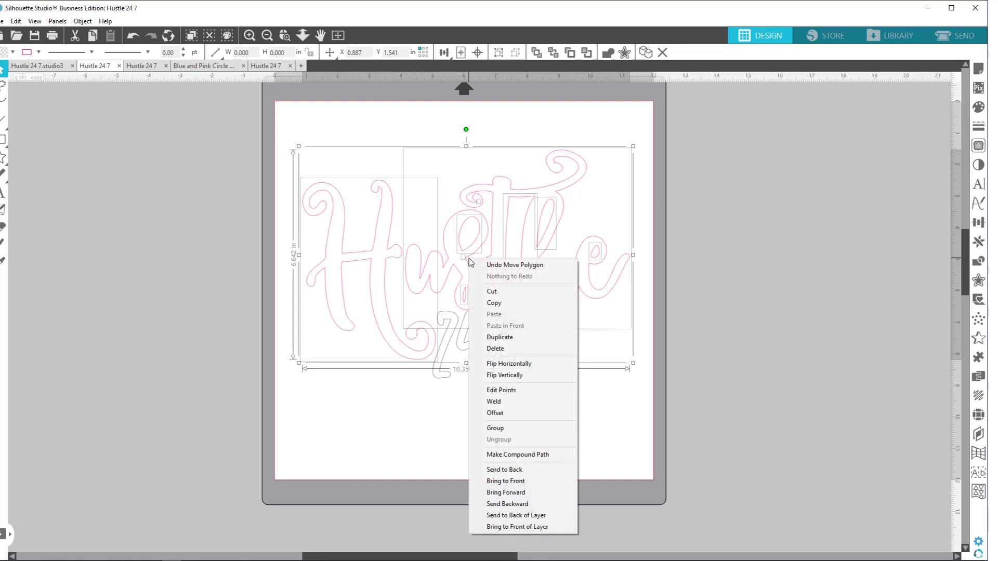
click(511, 455)
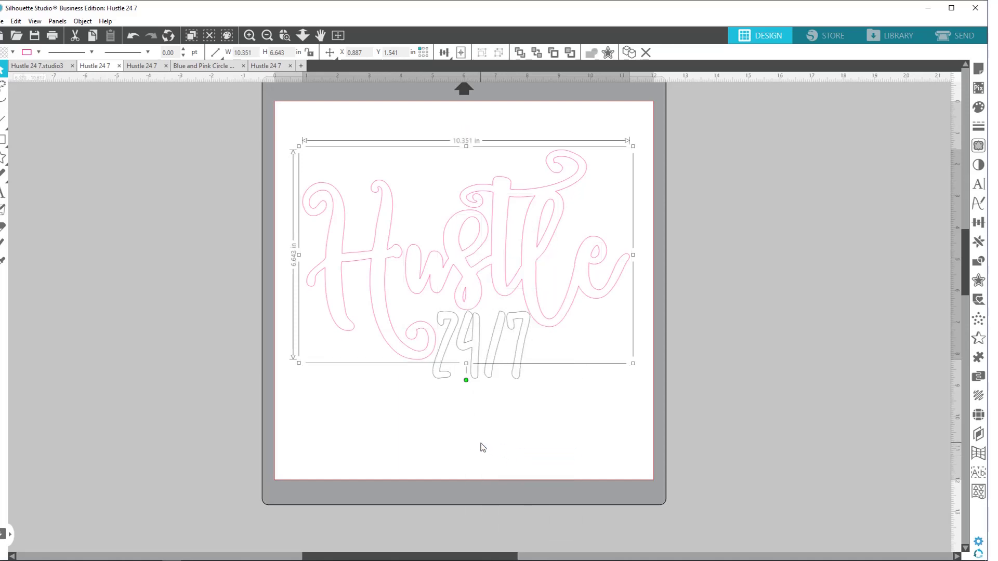
click(425, 381)
Combine the 2, 4, slash and 7 into one compound path and position it below Hustle.
click(437, 365)
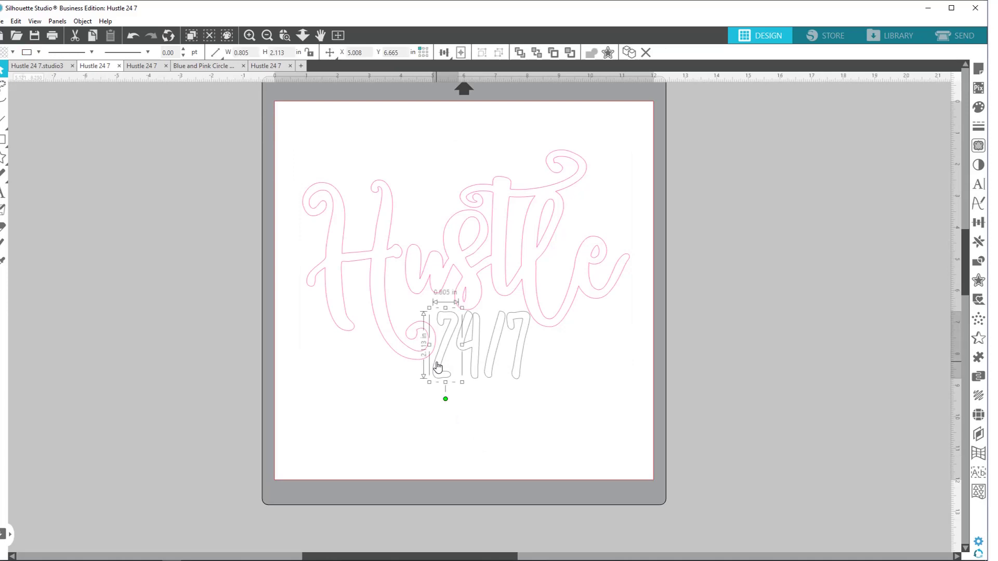
shift+click(474, 364)
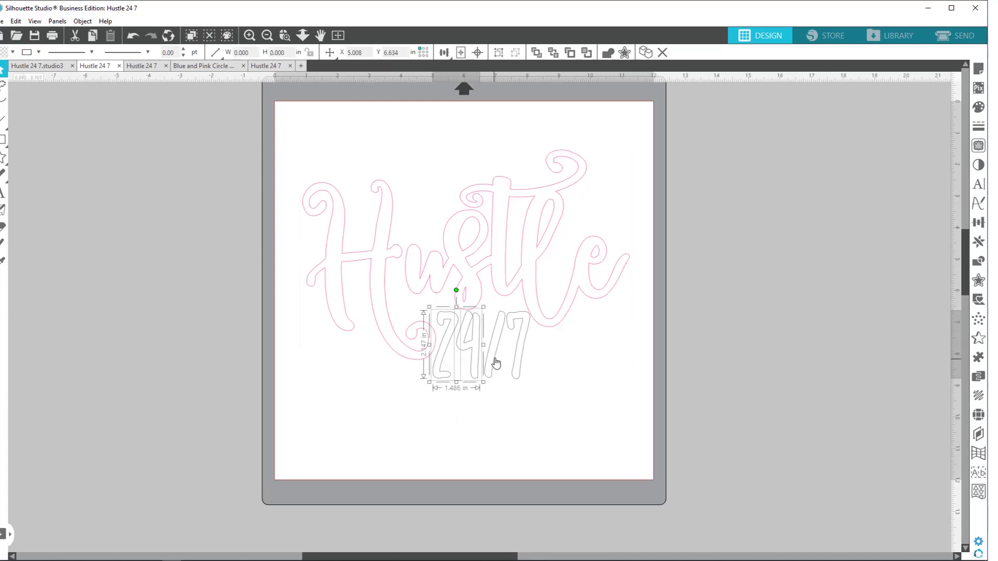
shift+click(497, 359)
shift+click(521, 359)
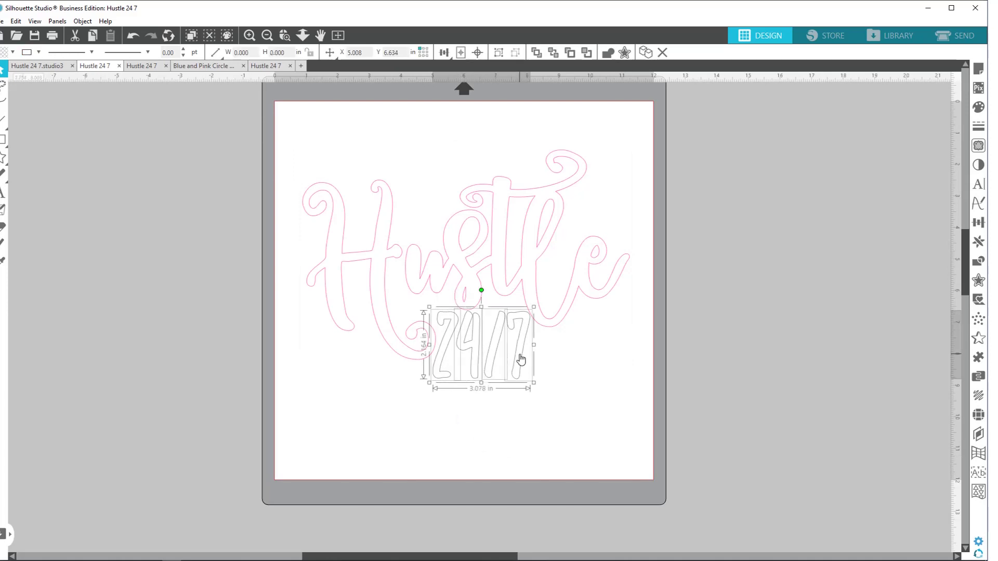
right_click(521, 358)
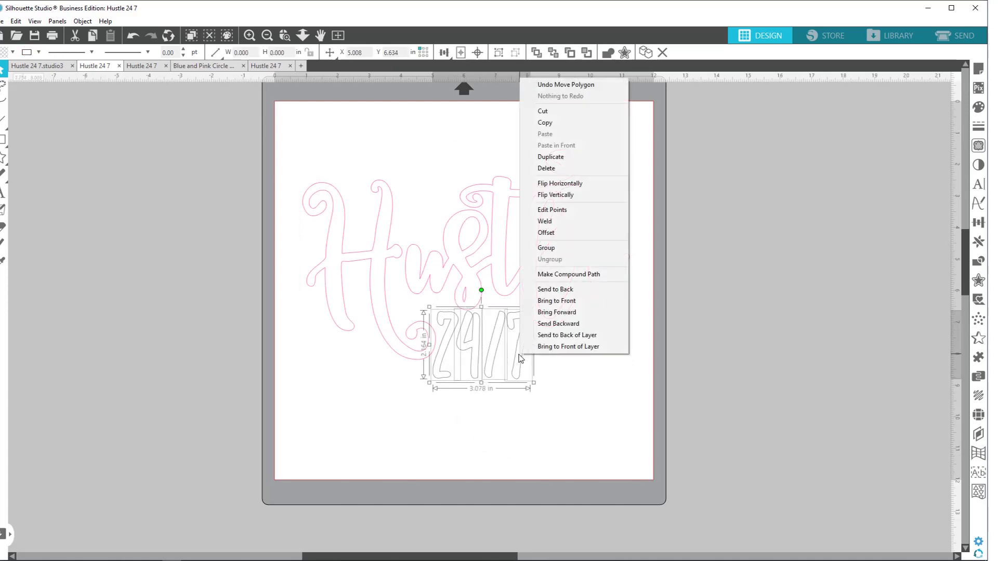
click(553, 275)
mouse_move(519, 362)
mouse_down()
mouse_move(496, 439)
mouse_move(535, 382)
mouse_move(533, 392)
mouse_move(522, 379)
mouse_up()
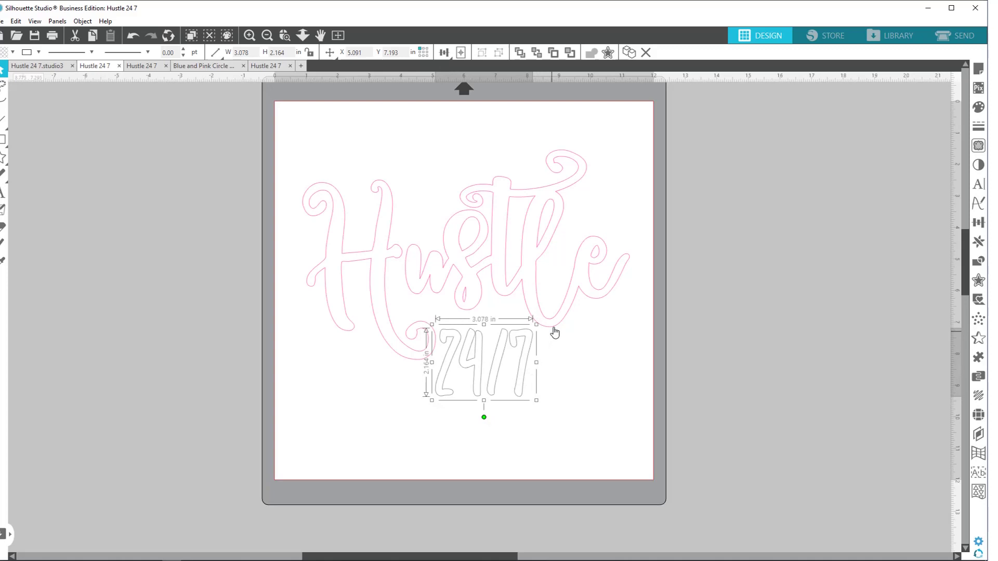
mouse_move(555, 333)
mouse_down()
mouse_move(554, 290)
mouse_move(563, 319)
mouse_move(546, 327)
mouse_move(553, 331)
mouse_up()
Preview the outlined design's cut lines, then release the Hustle compound path into separate letters.
click(956, 35)
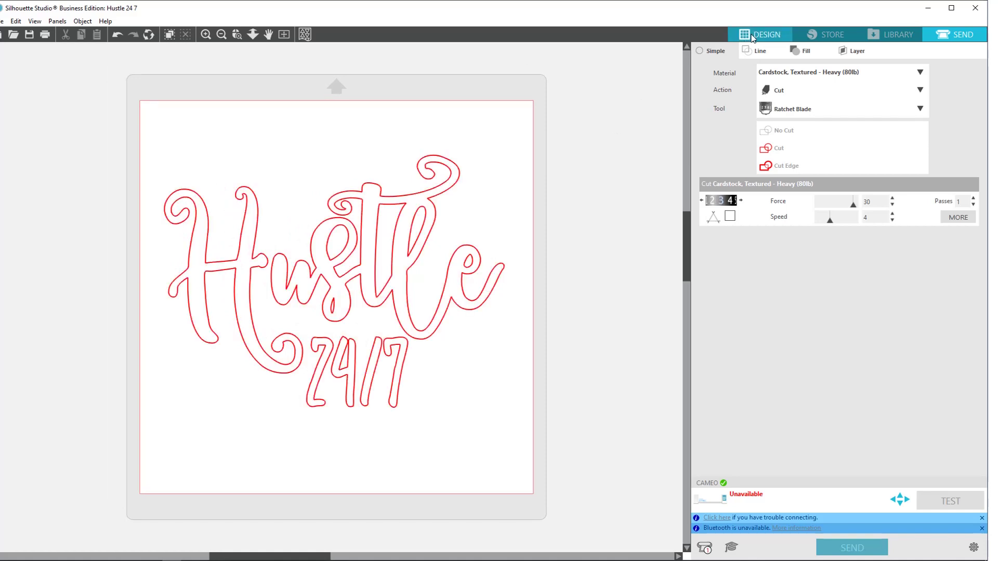
click(752, 35)
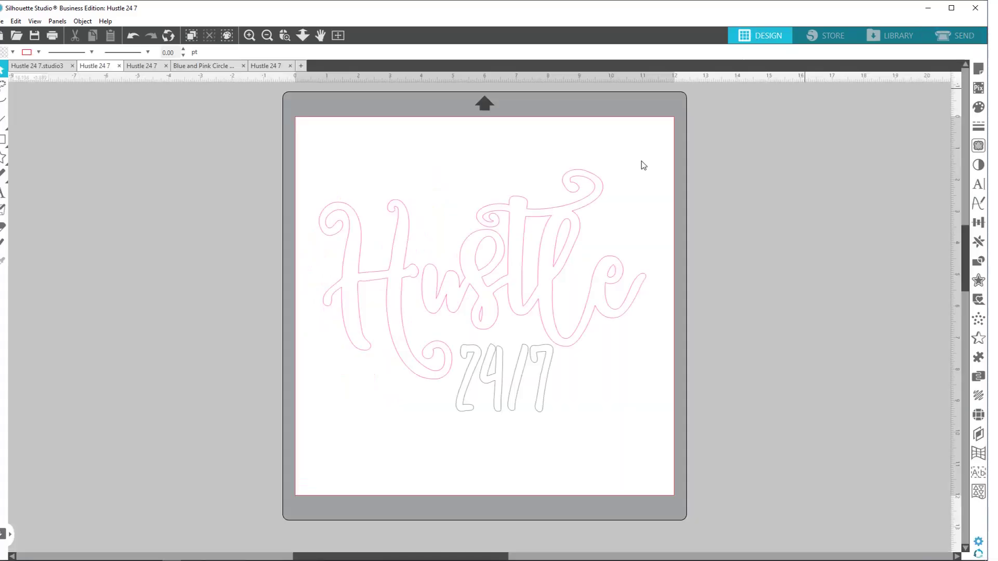
click(443, 278)
right_click(446, 278)
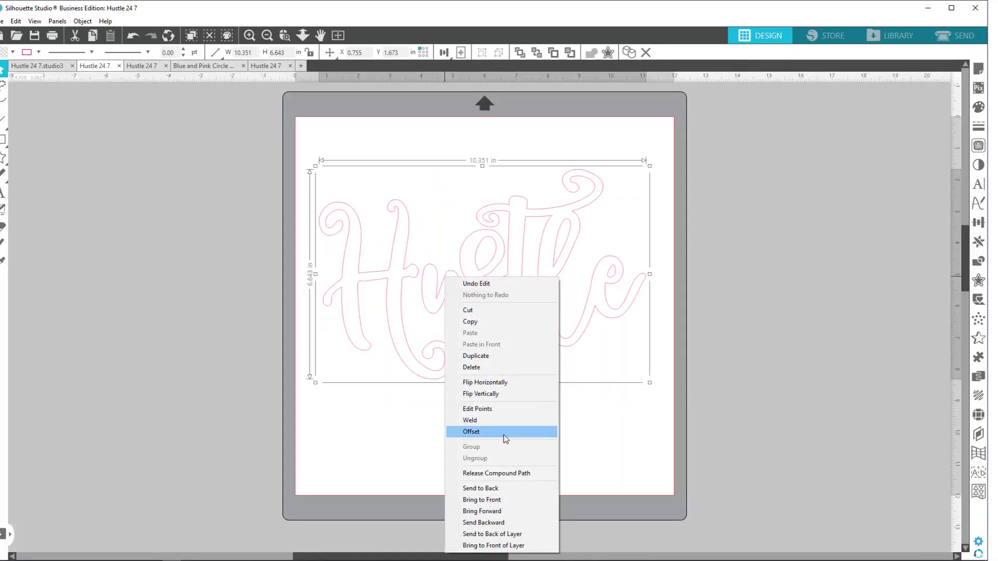
click(511, 473)
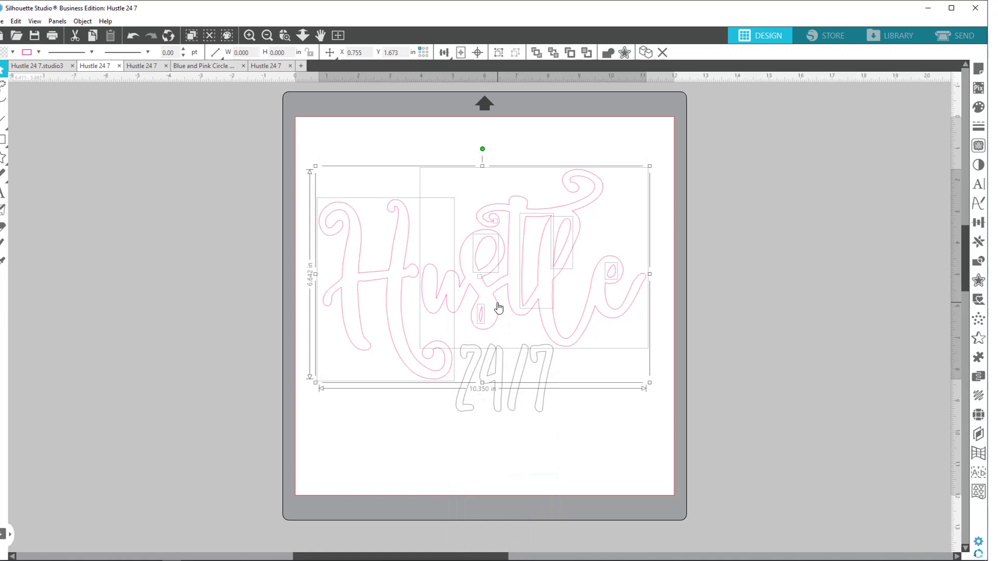
Recheck the cut lines and drag one letter piece to confirm it is separate.
click(632, 431)
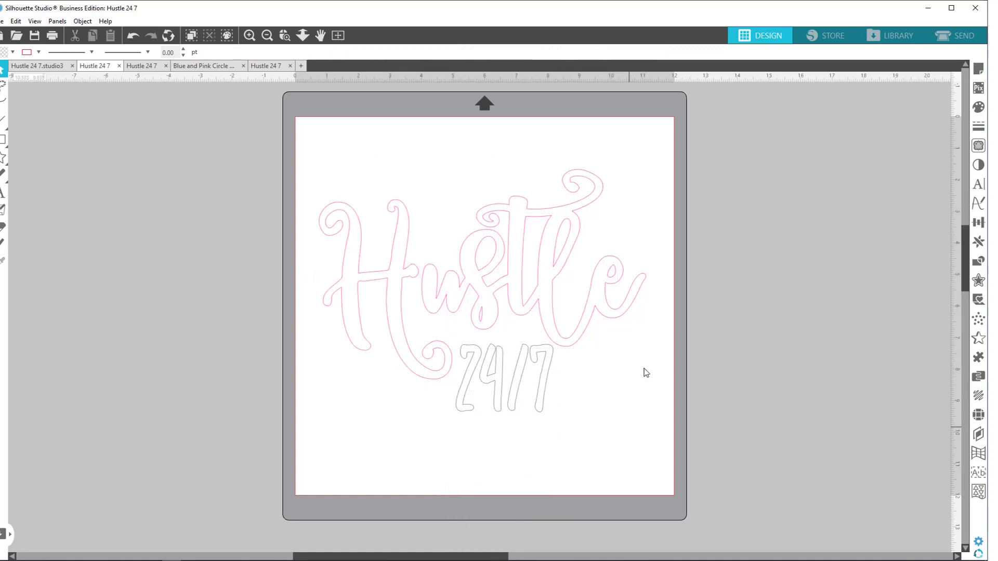
click(956, 35)
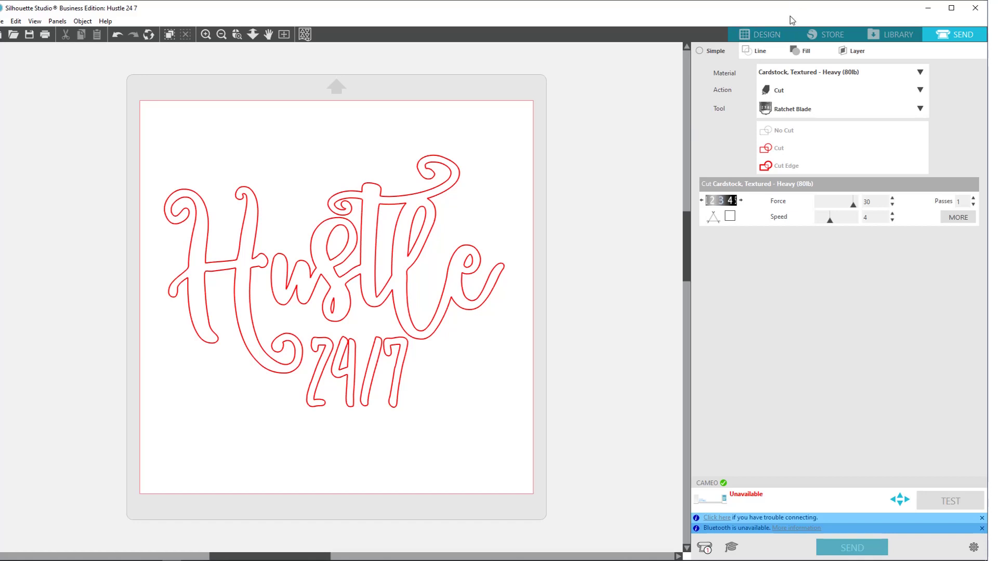
click(777, 35)
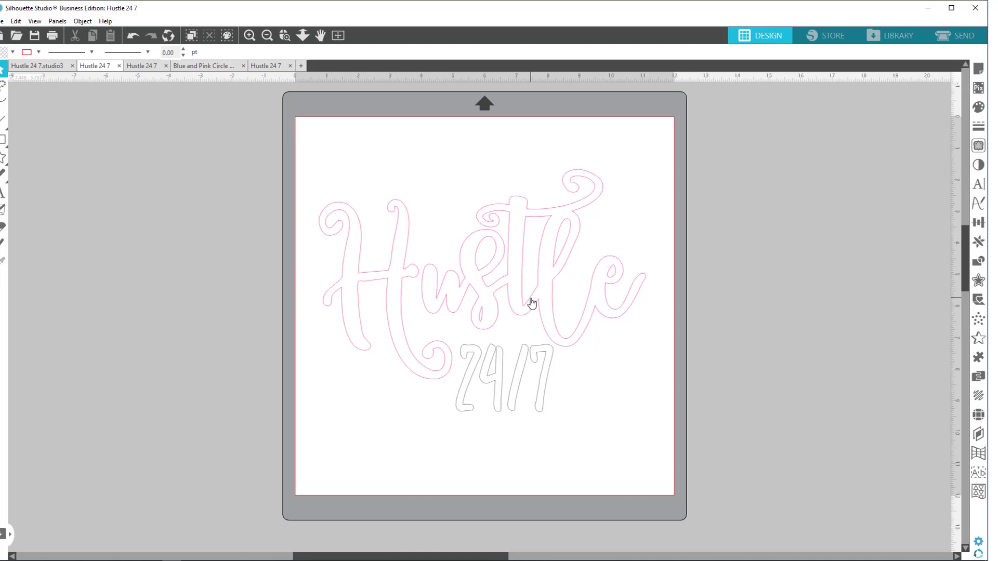
mouse_move(532, 303)
mouse_down()
mouse_move(541, 216)
mouse_move(528, 299)
mouse_up()
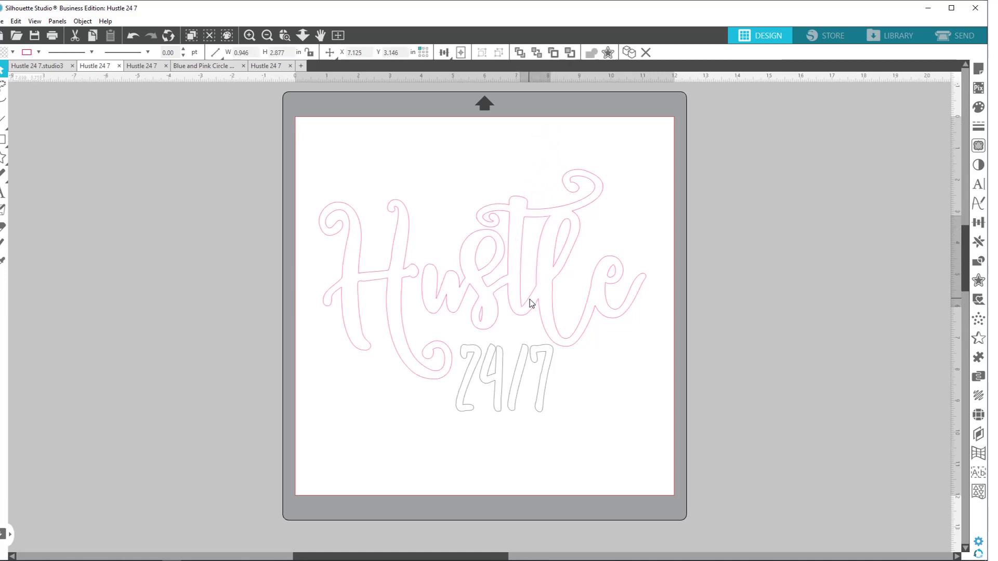
click(466, 274)
drag(306, 174, 661, 316)
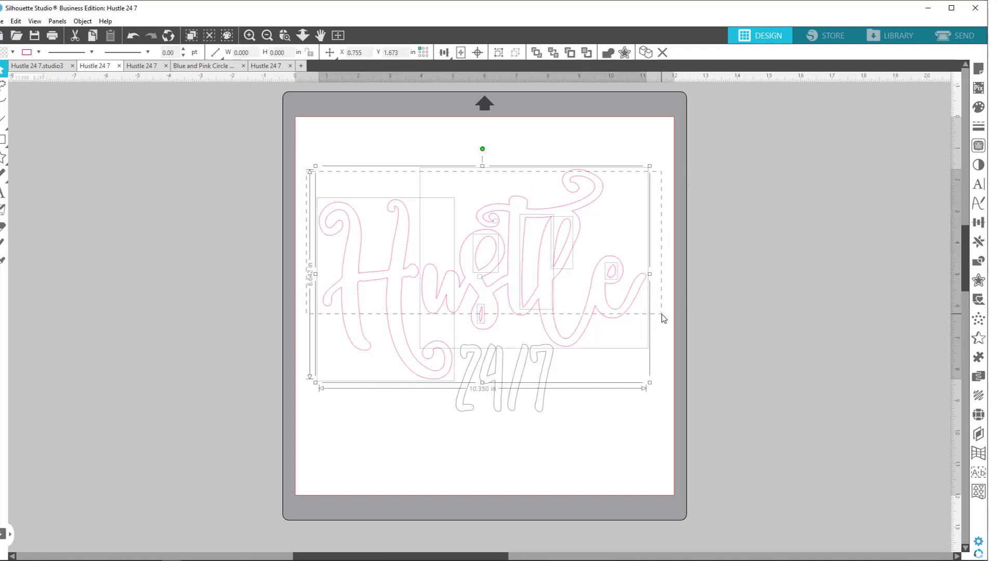
right_click(514, 274)
click(553, 466)
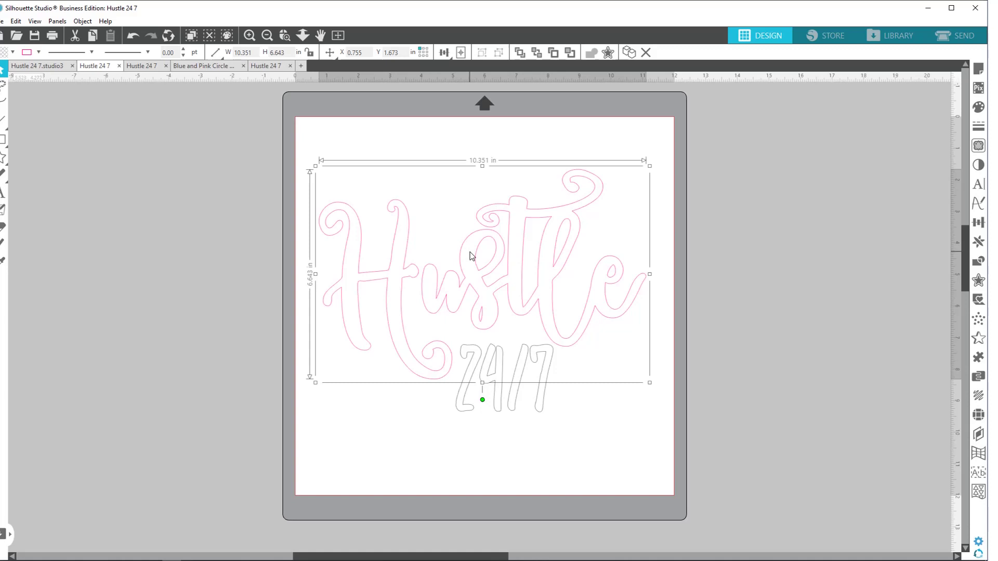
right_click(471, 254)
click(512, 448)
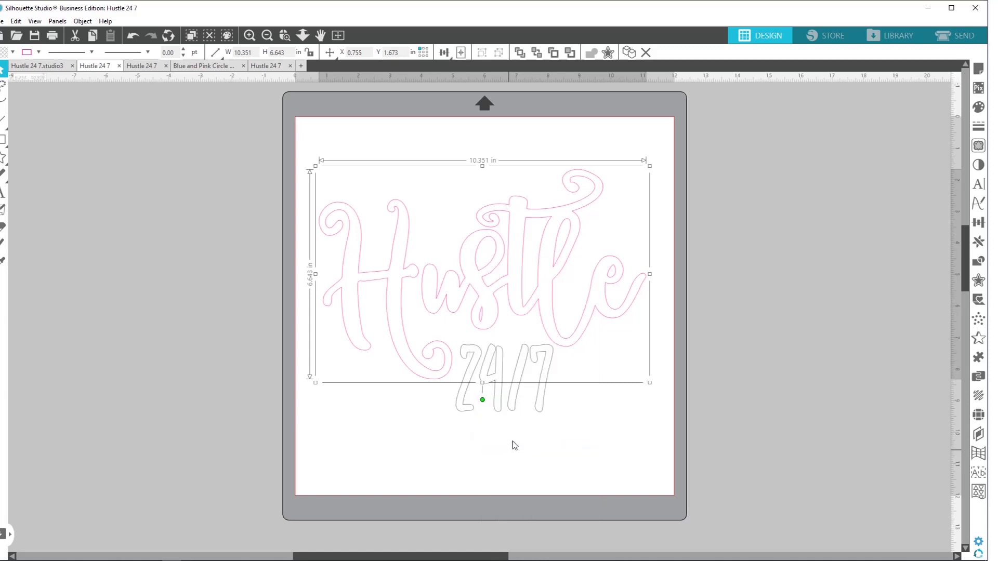
click(588, 446)
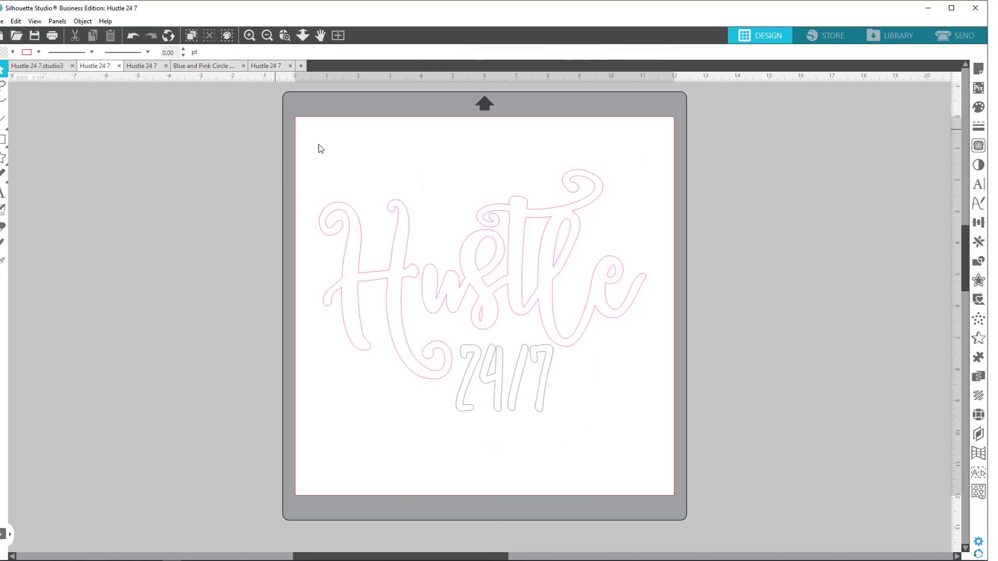
drag(320, 149, 648, 305)
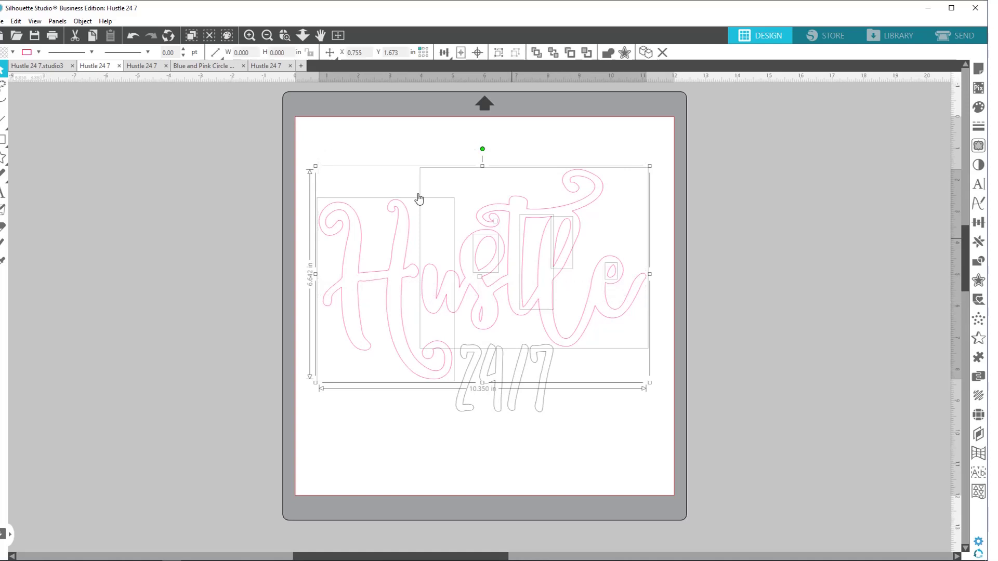
Fill the Hustle shapes purple, marquee-select them all, and make them one compound path.
click(13, 52)
click(47, 142)
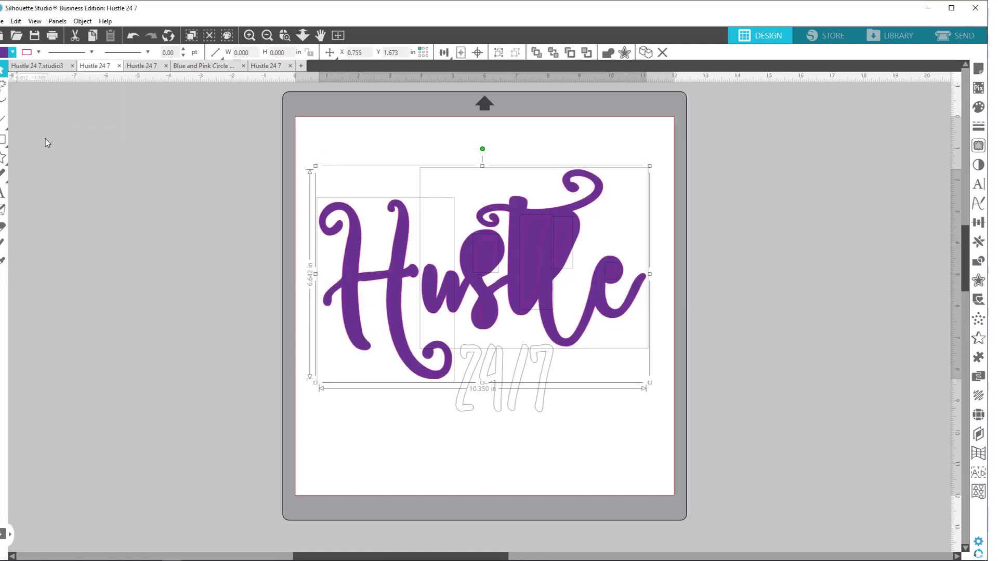
click(730, 289)
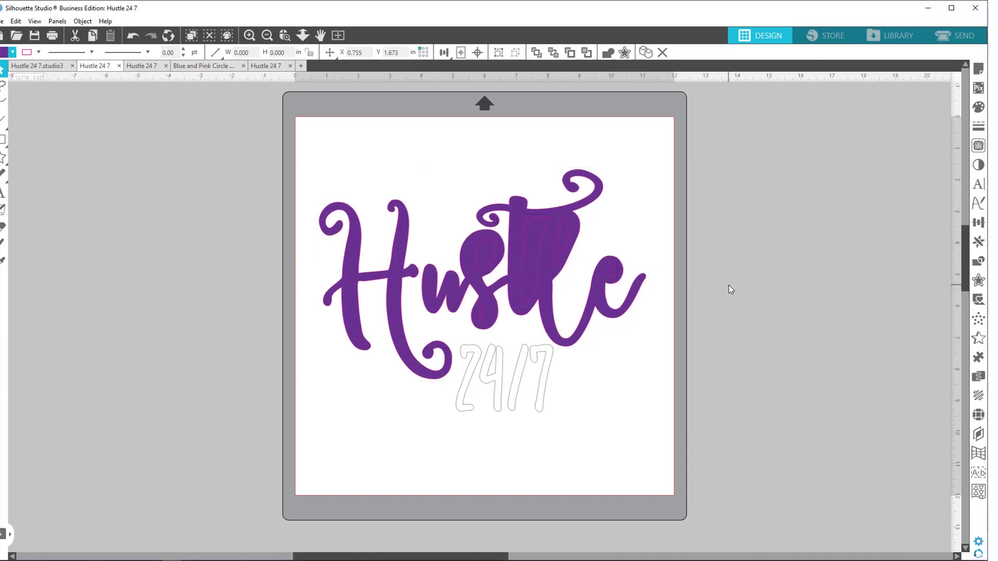
drag(325, 151, 651, 340)
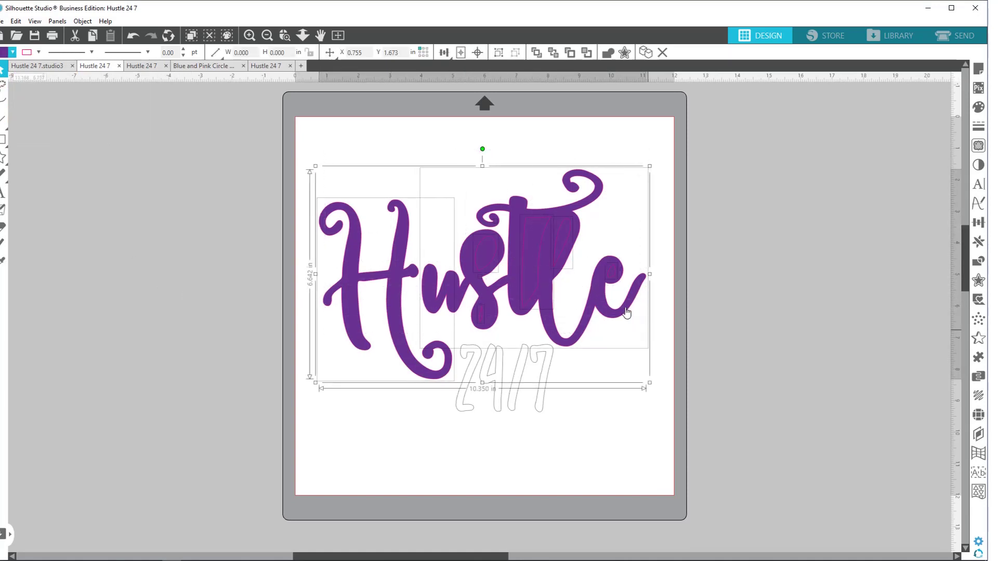
right_click(557, 255)
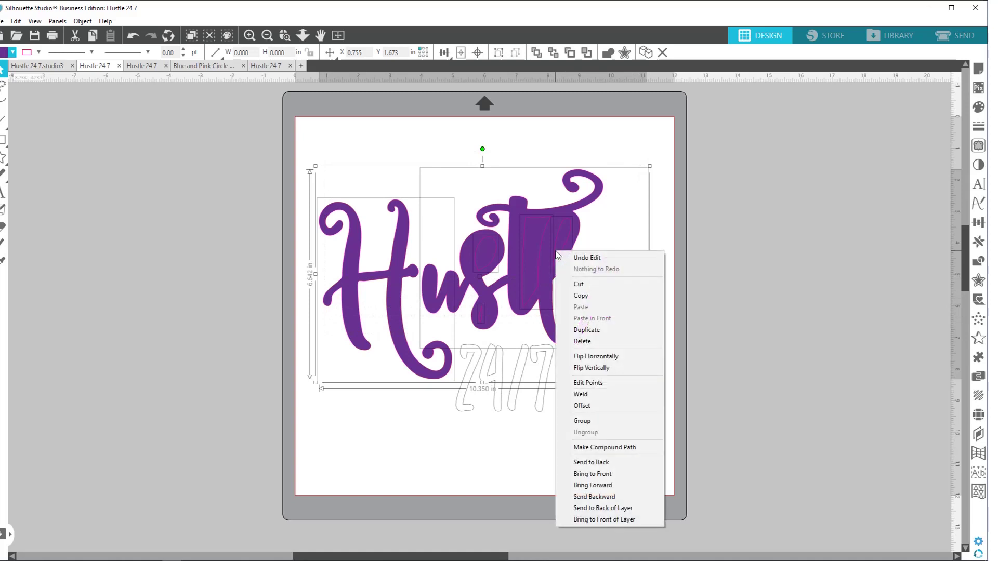
click(599, 447)
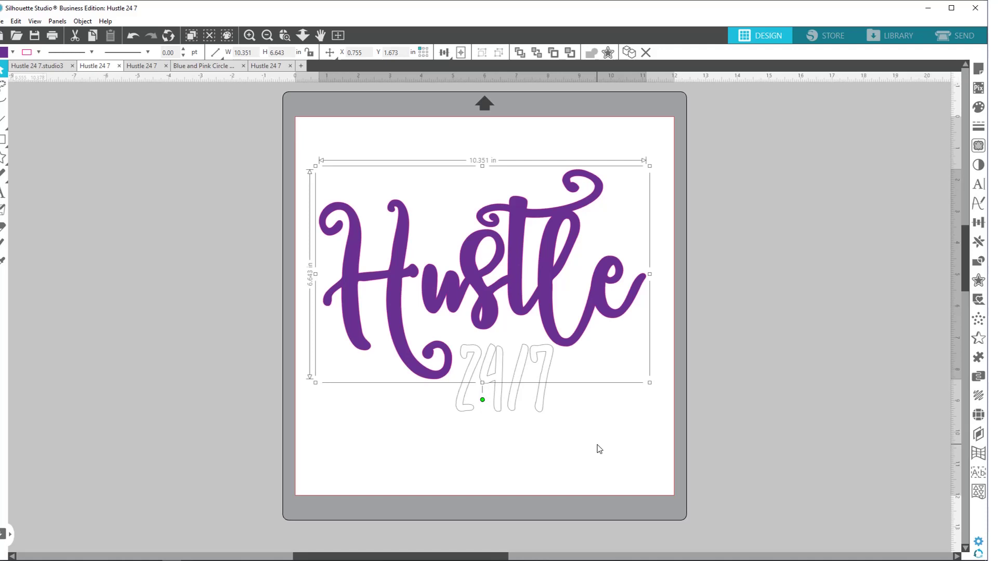
Switch via the third document tab to the fifth Hustle 24 7 document with the pink and black design.
click(149, 68)
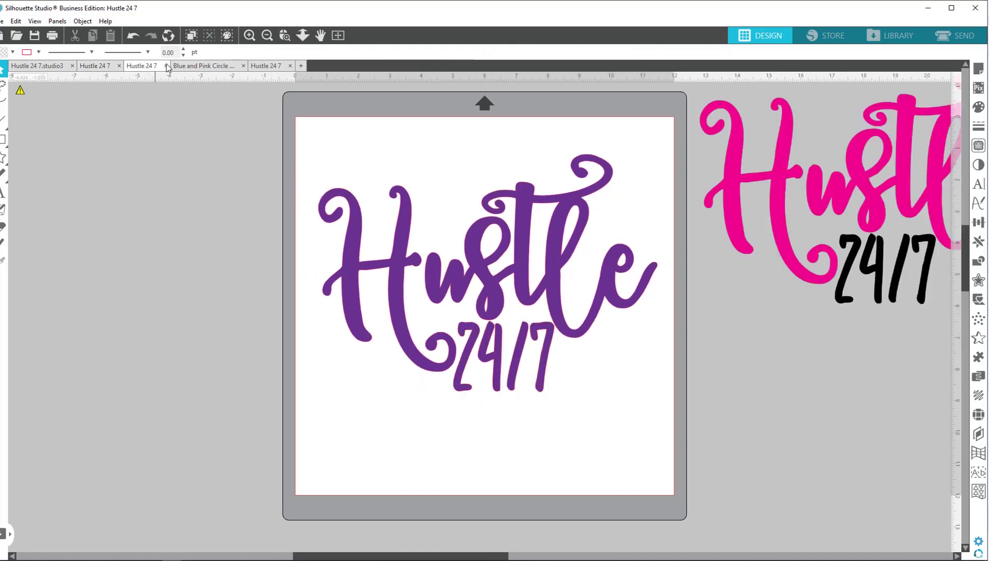
click(265, 67)
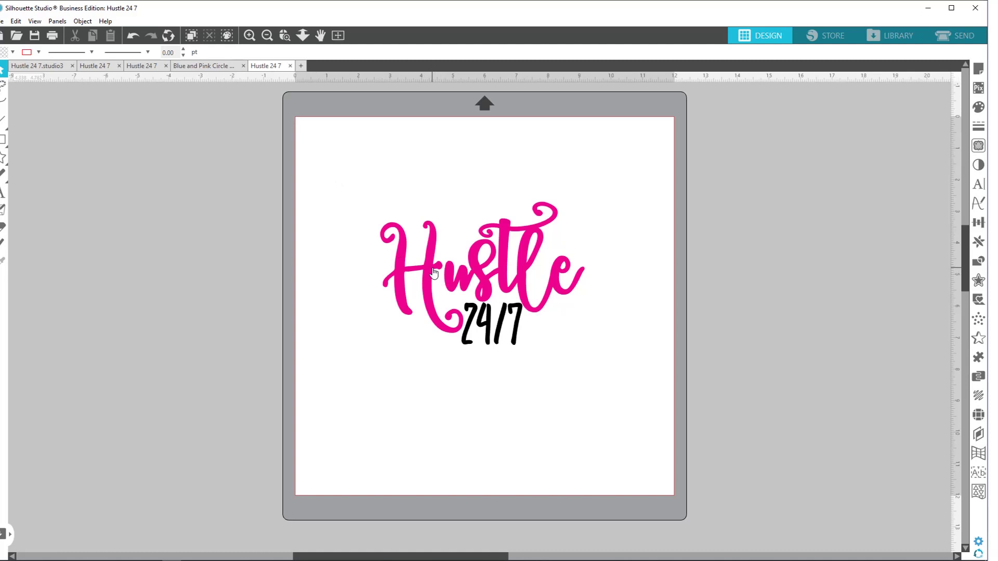
Centre the pink and black design on the mat, ungroup it into Hustle and 24/7, and preview cut lines.
drag(434, 272, 486, 253)
click(475, 282)
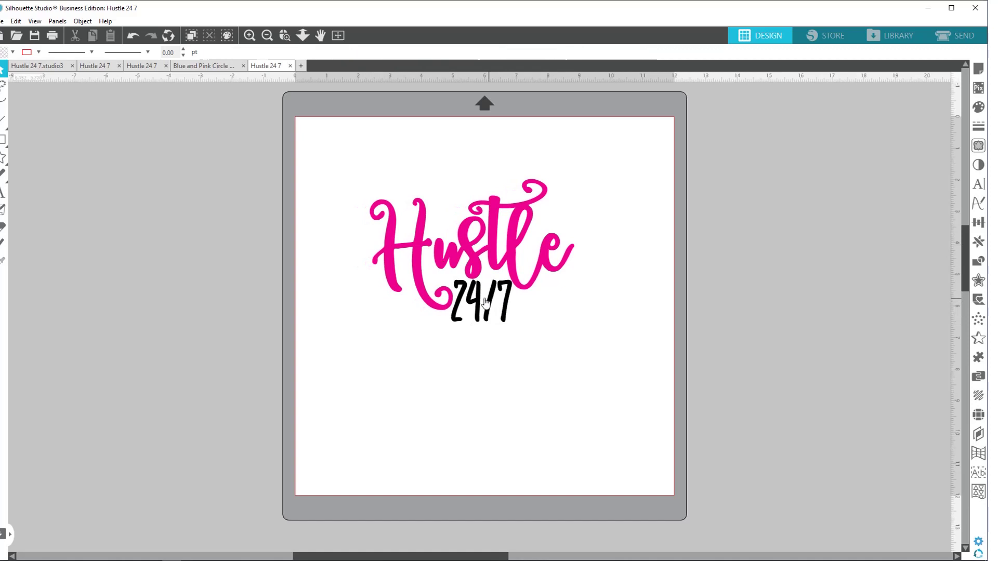
right_click(468, 296)
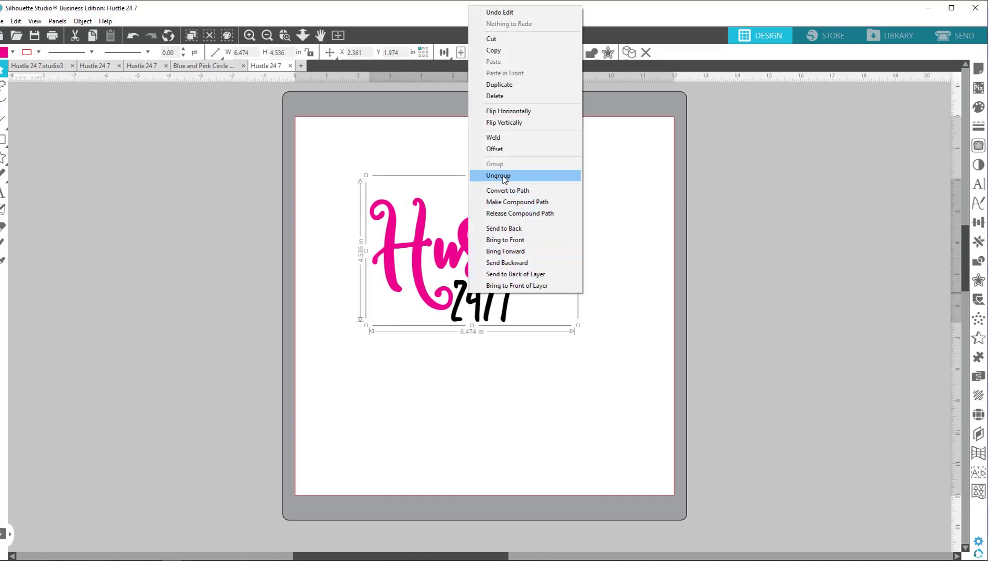
click(502, 177)
click(617, 271)
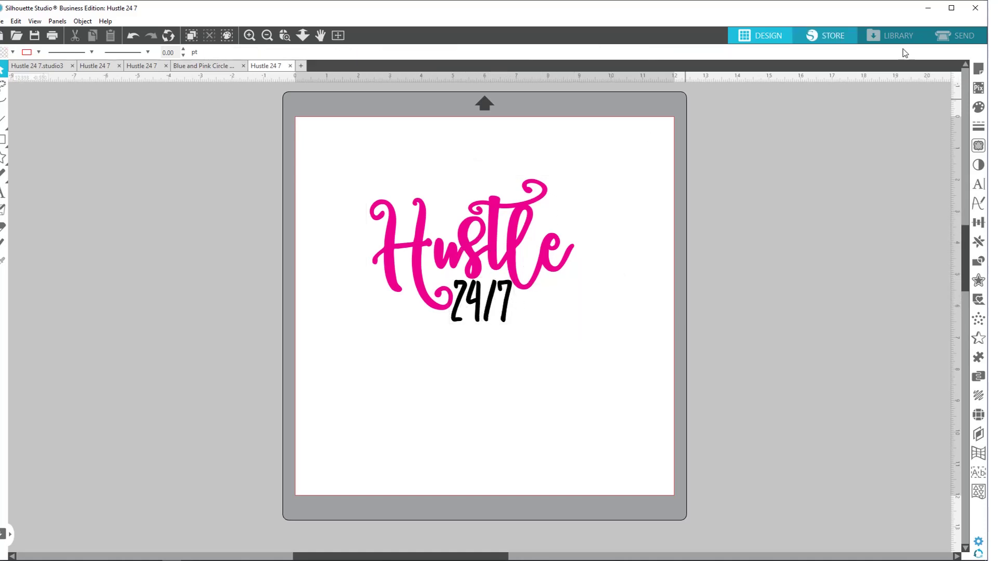
click(959, 36)
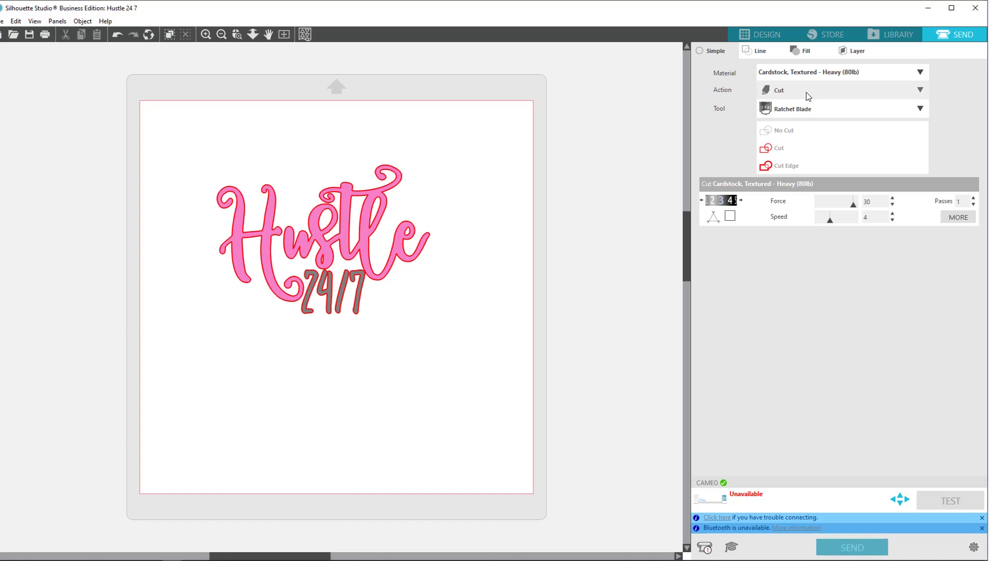
Go back to the Design workspace showing the pink Hustle above black 24/7 on the mat.
click(764, 35)
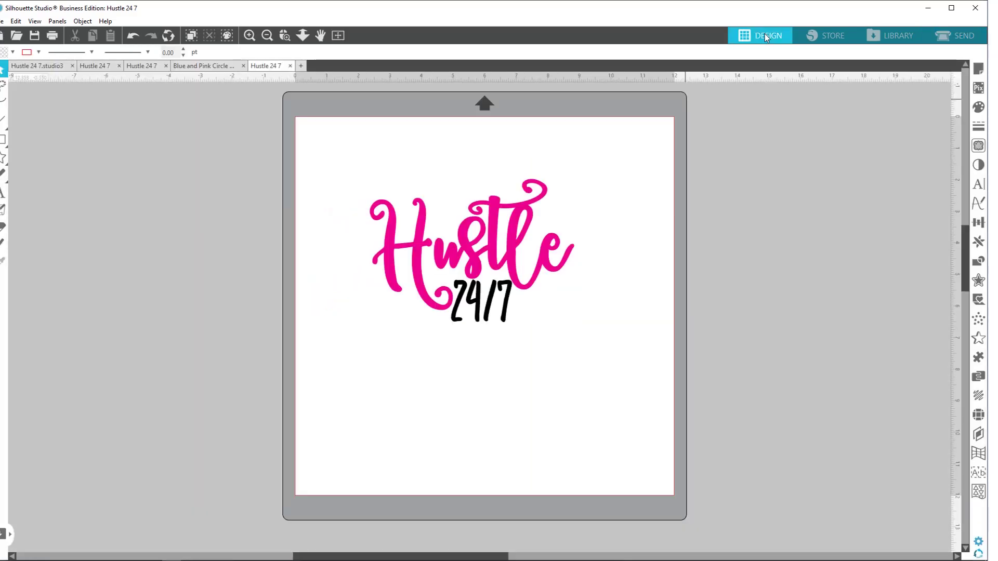